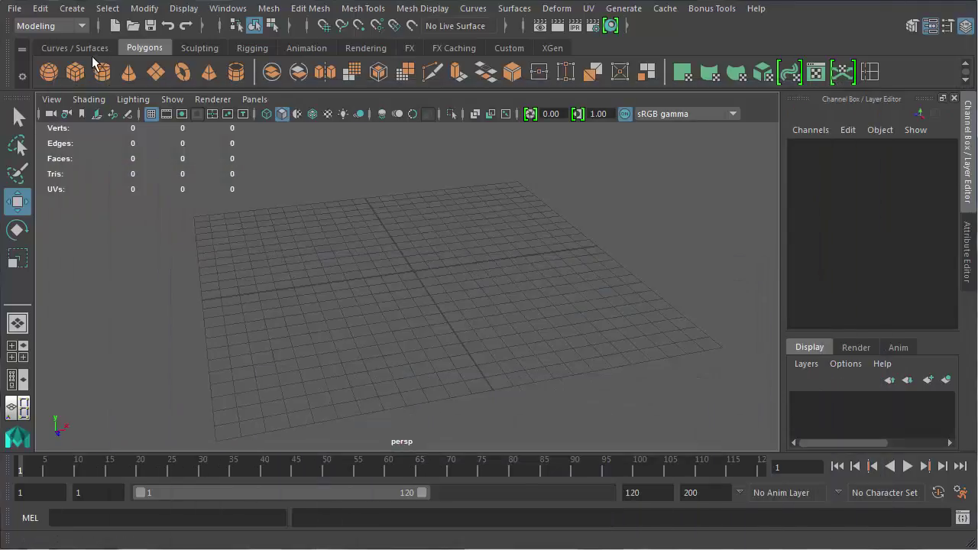
Create a default polygon cube at the centre of the grid
{"action": "left_click", "coordinate": [77, 68]}
{"action": "scroll", "coordinate": [404, 225], "scroll_direction": "up", "scroll_amount": 5}
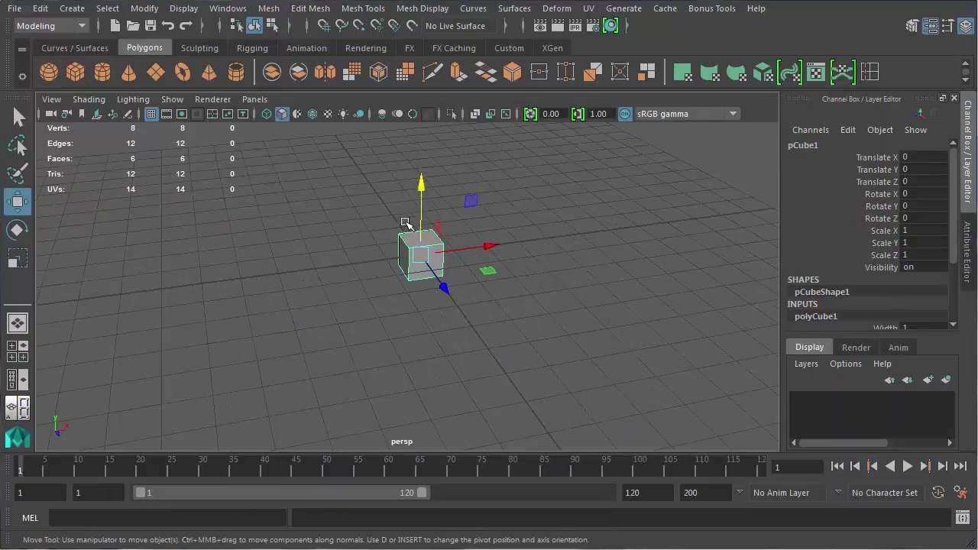
{"action": "middle_click_drag", "start_coordinate": [425, 301], "coordinate": [419, 324], "text": "alt"}
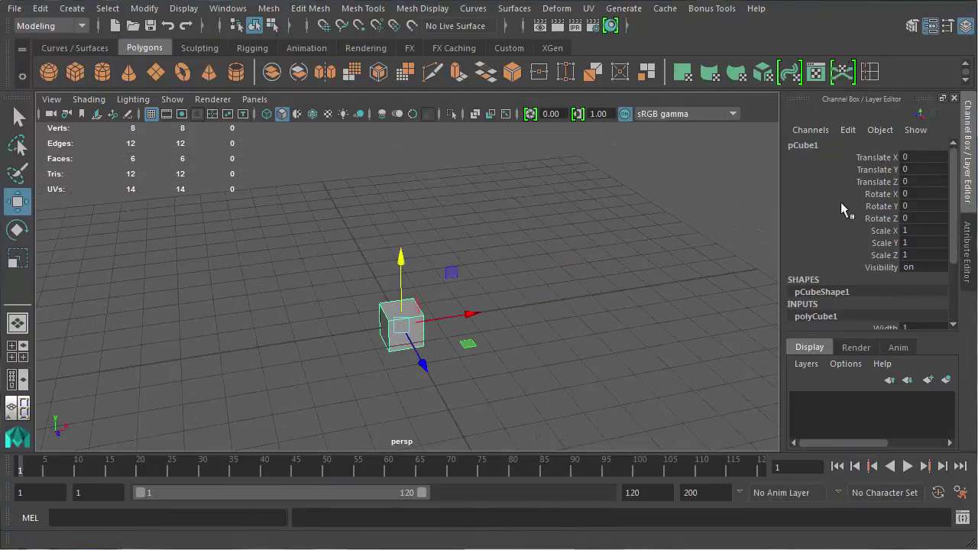
View the cube's settings in the Attribute Editor and return to the Channel Box
{"action": "key", "text": "ctrl+a"}
{"action": "key", "text": "ctrl+a"}
{"action": "key", "text": "ctrl+a"}
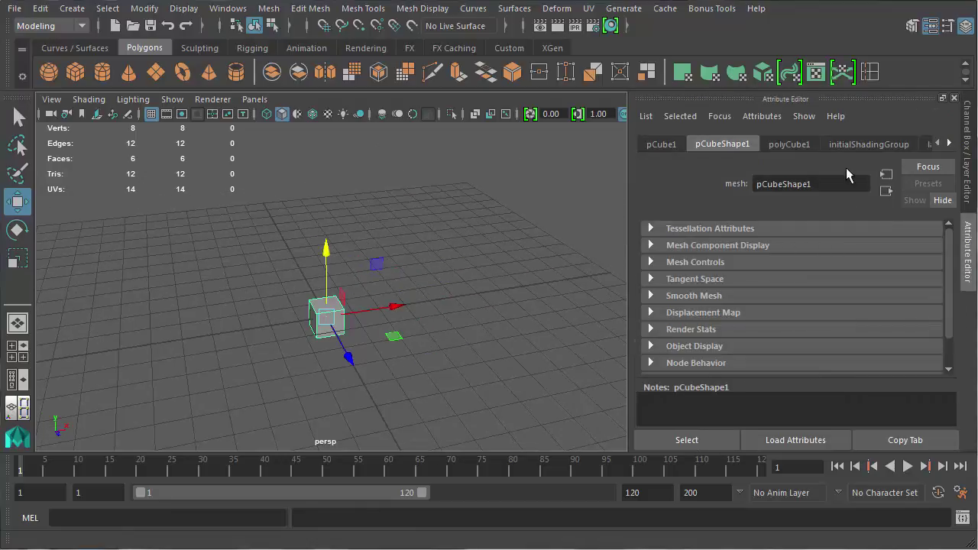
{"action": "key", "text": "ctrl+a"}
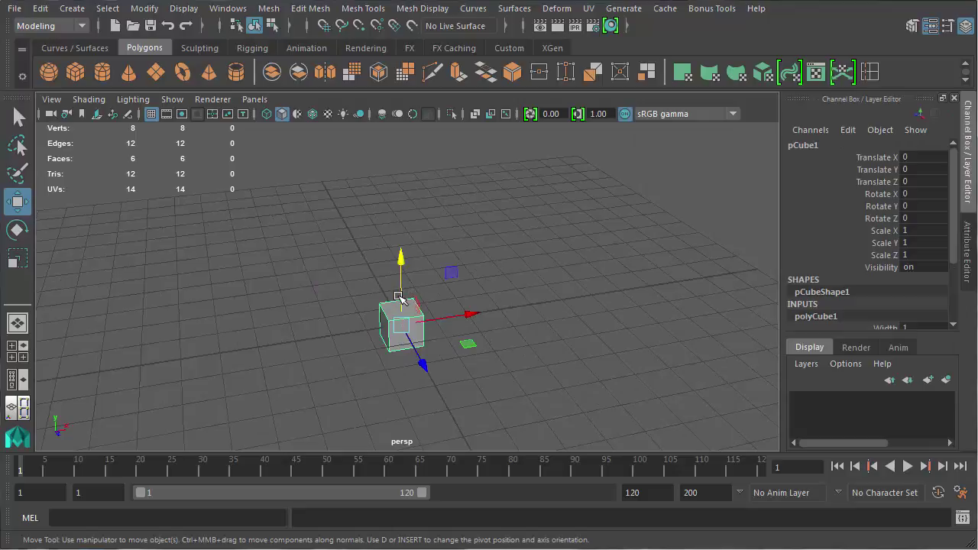
Raise the cube above the grid to about 3.66 on Y and scale it uniformly to about 2.138
{"action": "left_click_drag", "start_coordinate": [402, 296], "coordinate": [410, 168]}
{"action": "key", "text": "r"}
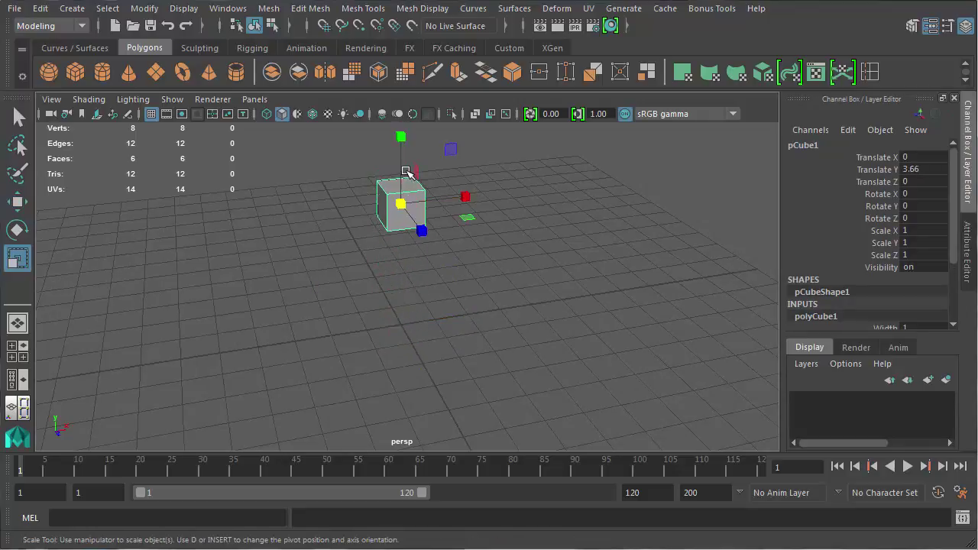
{"action": "left_click_drag", "start_coordinate": [402, 204], "coordinate": [528, 189]}
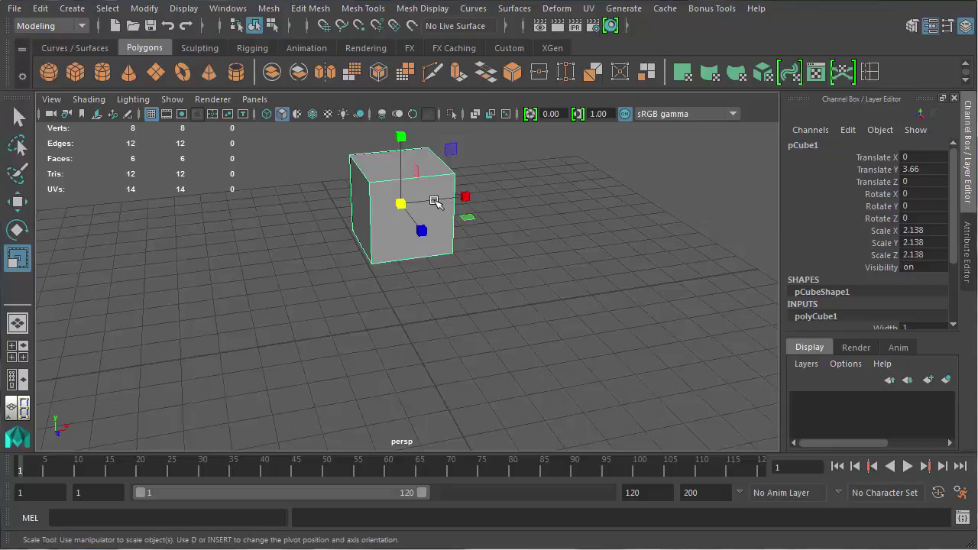
Freeze the cube's transformations and switch the workspace to the Persp/UV Editor layout
{"action": "left_click", "coordinate": [143, 8]}
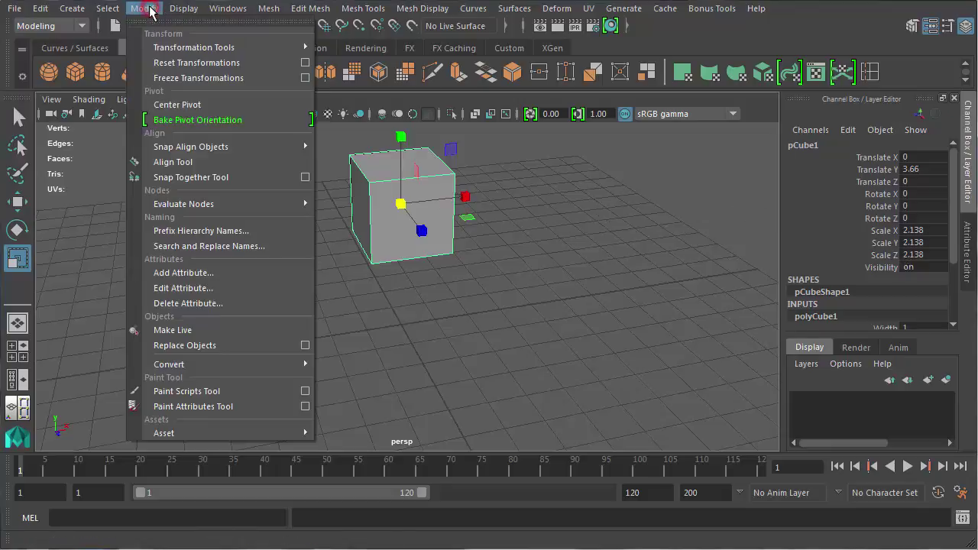
{"action": "left_click", "coordinate": [190, 78]}
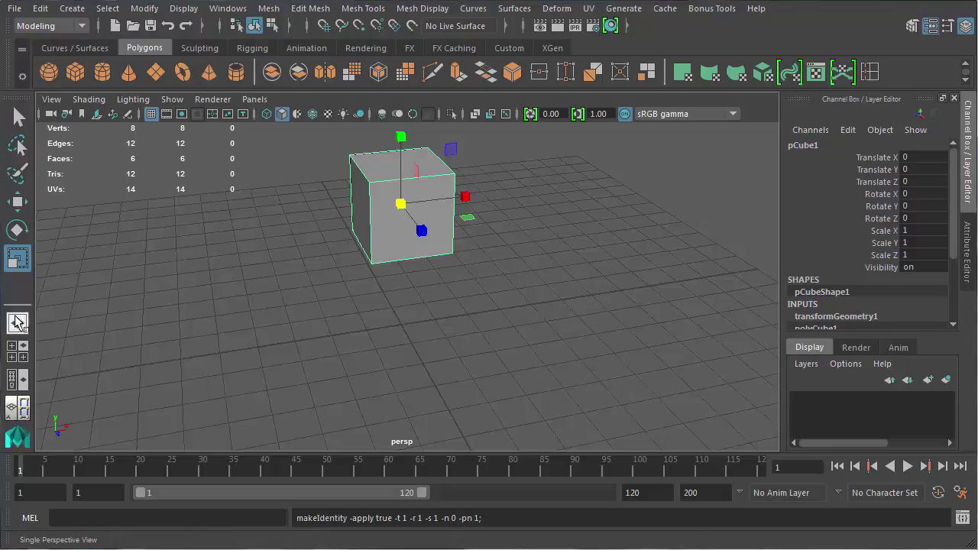
{"action": "right_click", "coordinate": [16, 408]}
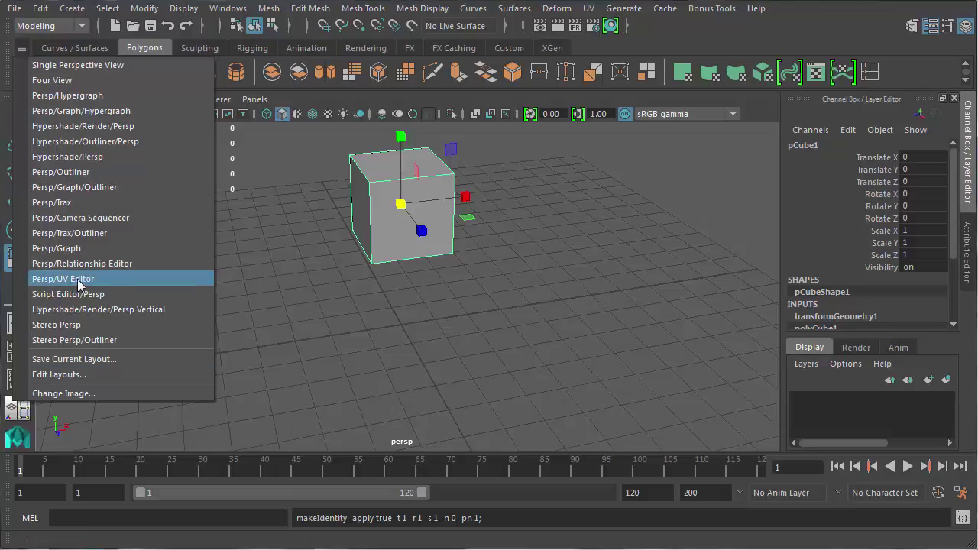
{"action": "left_click", "coordinate": [116, 278]}
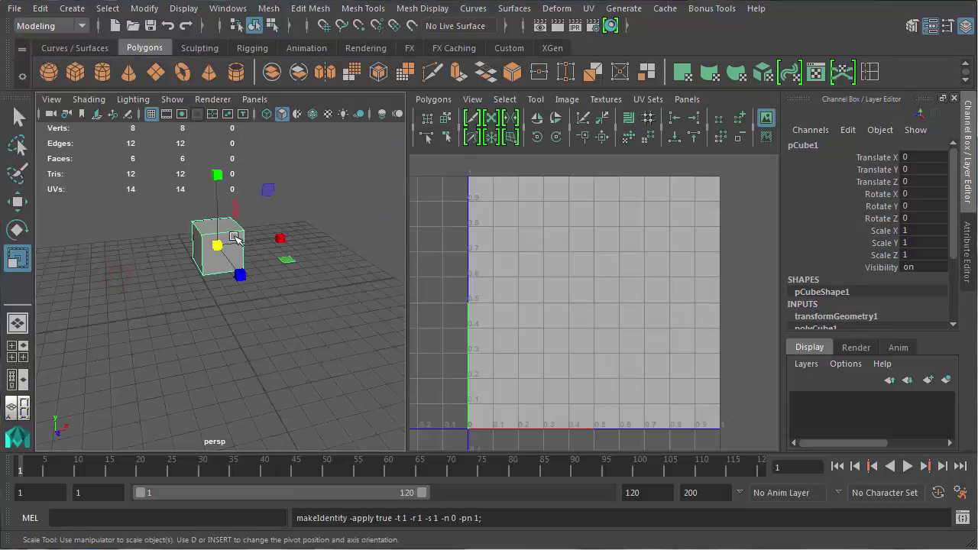
Reselect the cube to display its default UV layout in the UV Editor
{"action": "left_click", "coordinate": [246, 233]}
{"action": "left_click", "coordinate": [246, 233]}
{"action": "left_click_drag", "start_coordinate": [136, 299], "coordinate": [226, 291], "text": "alt"}
{"action": "scroll", "coordinate": [233, 300], "scroll_direction": "up", "scroll_amount": 3}
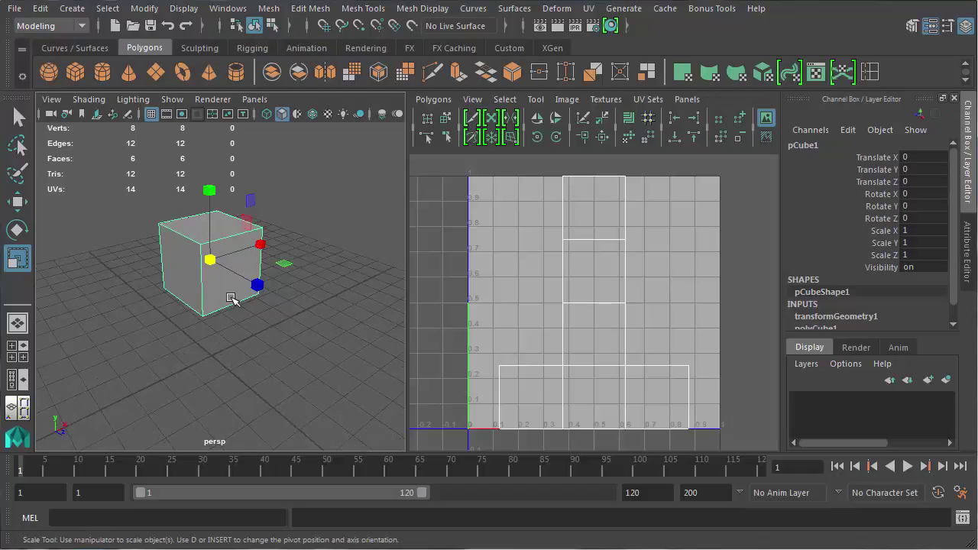
Select individual cube faces in face mode to examine which part of the default UV layout each one corresponds to
{"action": "right_click_drag", "start_coordinate": [216, 292], "coordinate": [221, 338]}
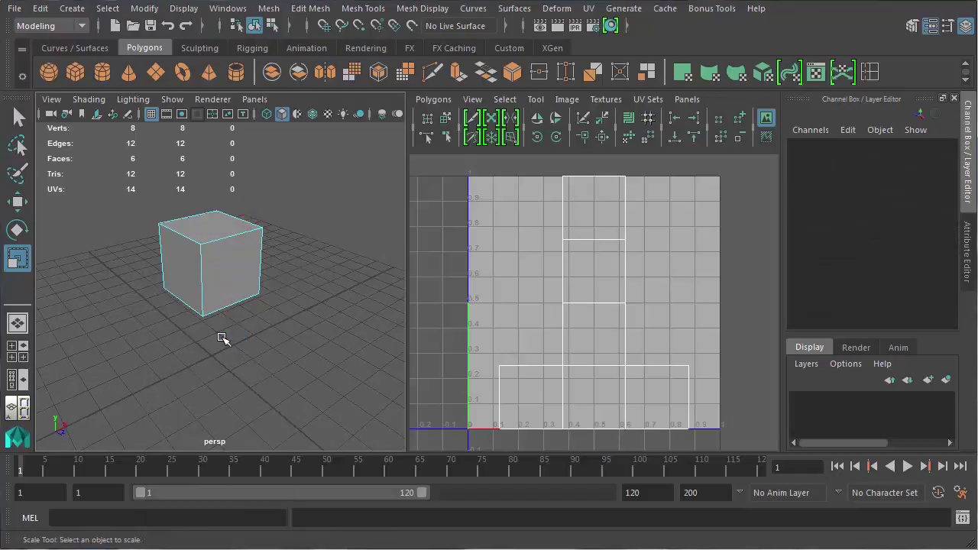
{"action": "left_click", "coordinate": [186, 273]}
{"action": "left_click", "coordinate": [213, 273]}
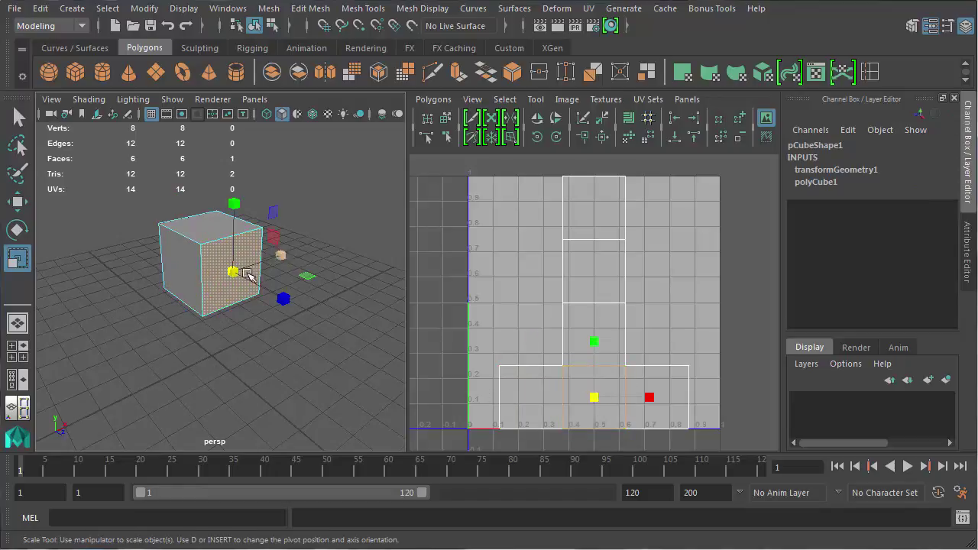
{"action": "left_click", "coordinate": [218, 226]}
{"action": "left_click", "coordinate": [183, 271]}
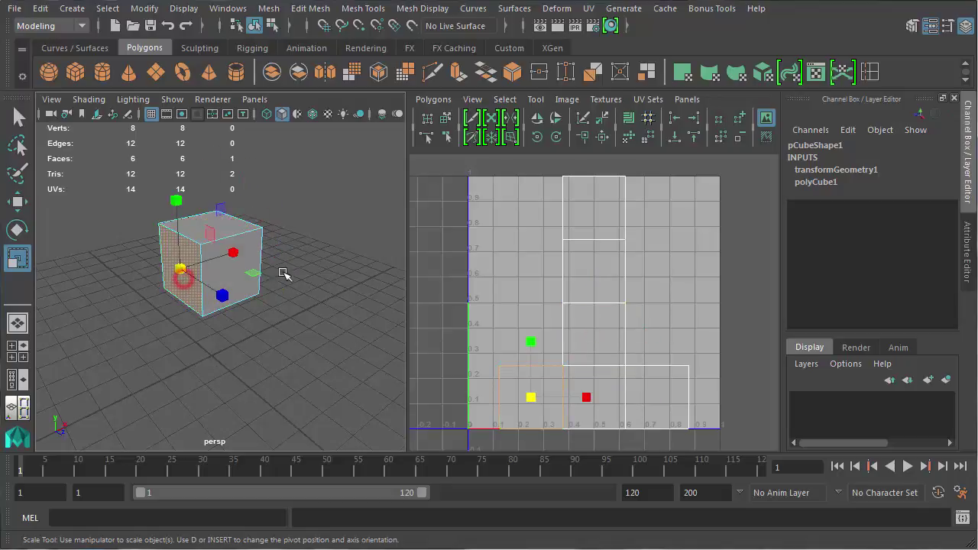
{"action": "left_click", "coordinate": [230, 235]}
{"action": "left_click", "coordinate": [256, 272]}
{"action": "left_click_drag", "start_coordinate": [255, 272], "coordinate": [116, 323], "text": "alt"}
{"action": "left_click", "coordinate": [210, 265]}
{"action": "left_click", "coordinate": [241, 281]}
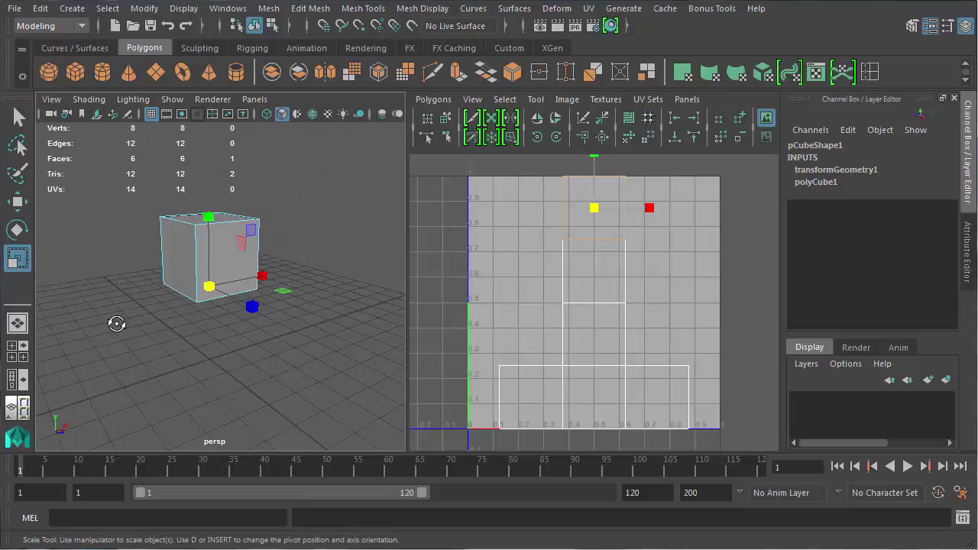
{"action": "left_click_drag", "start_coordinate": [188, 313], "coordinate": [213, 323], "text": "alt"}
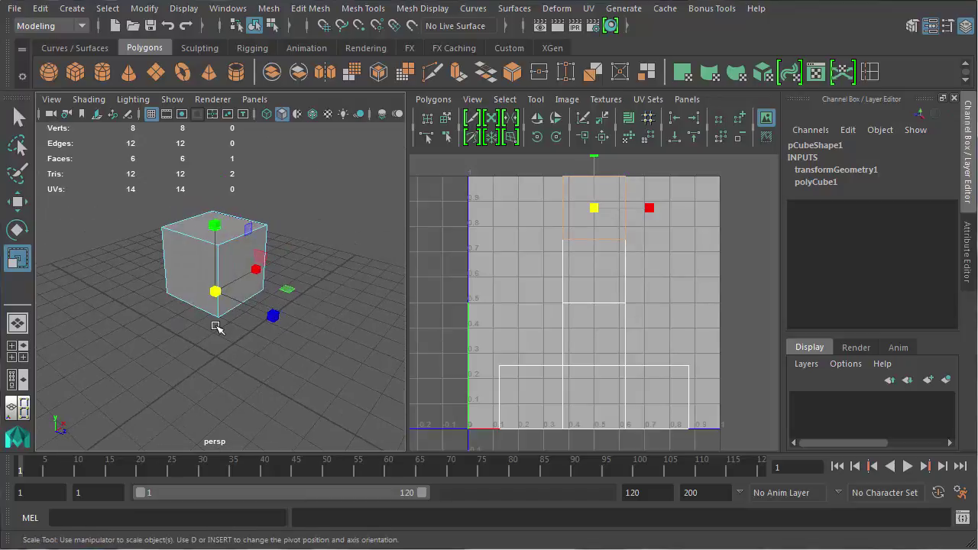
Return the cube to object selection and apply an Automatic UV projection to it
{"action": "left_click", "coordinate": [259, 245]}
{"action": "right_click_drag", "start_coordinate": [259, 246], "coordinate": [237, 252]}
{"action": "left_click", "coordinate": [234, 251]}
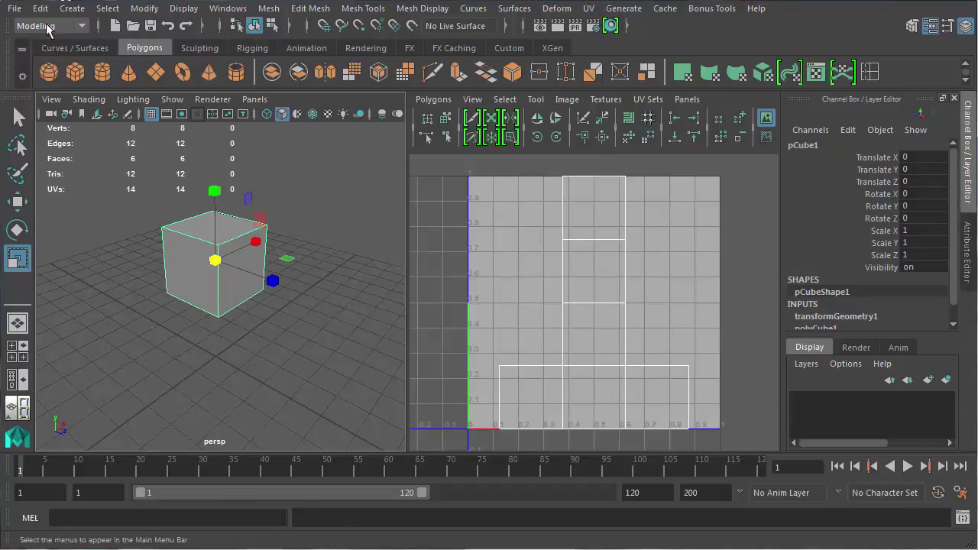
{"action": "left_click", "coordinate": [588, 9]}
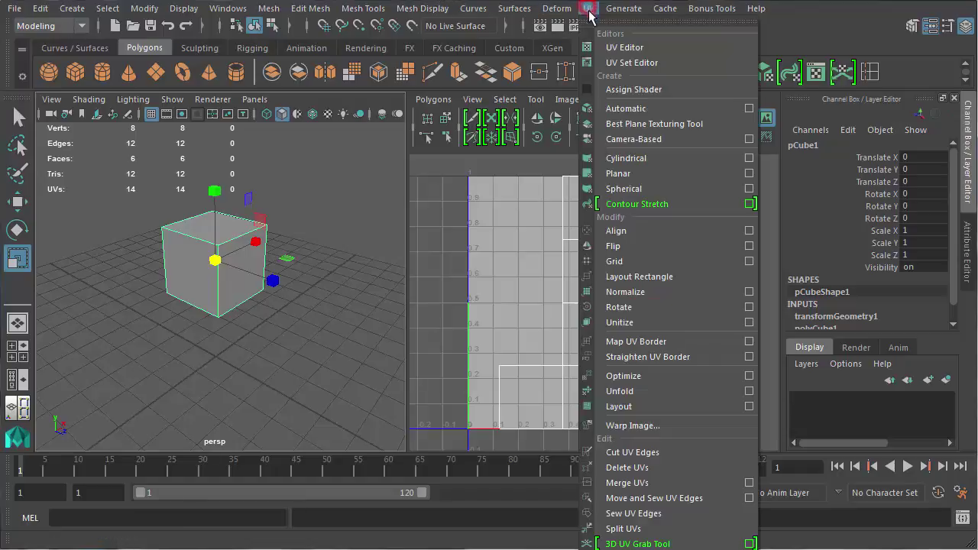
{"action": "left_click", "coordinate": [624, 111]}
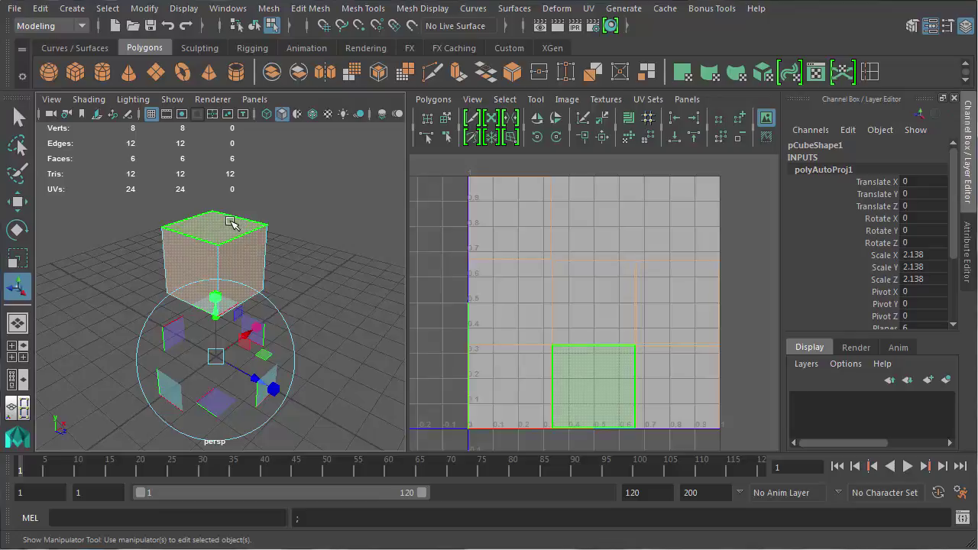
Select the cube's top face in the UV Editor and try moving its UV shell with the Move tool
{"action": "left_click", "coordinate": [594, 386]}
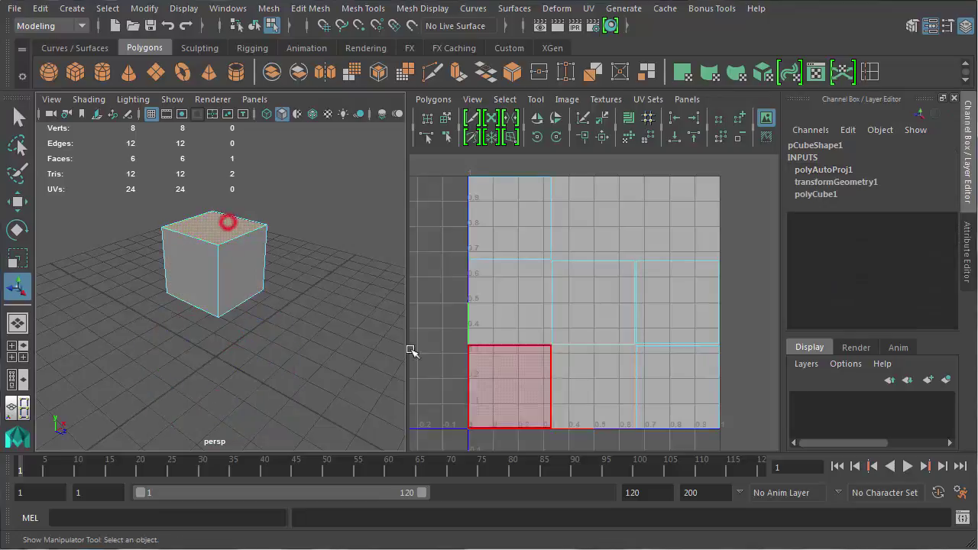
{"action": "right_click_drag", "start_coordinate": [602, 367], "coordinate": [609, 402]}
{"action": "left_click", "coordinate": [600, 366]}
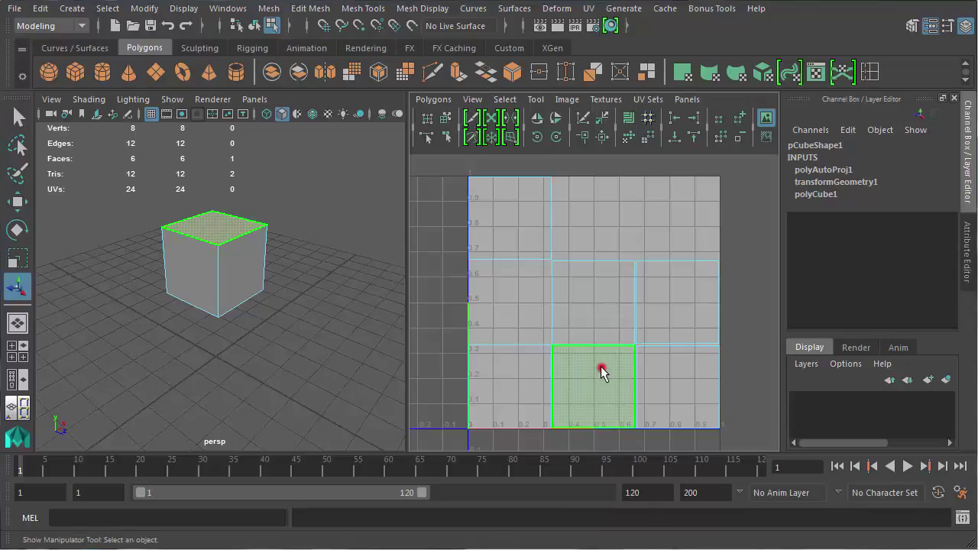
{"action": "key", "text": "w"}
{"action": "mouse_move", "coordinate": [596, 386]}
{"action": "left_mouse_down"}
{"action": "mouse_move", "coordinate": [628, 343]}
{"action": "mouse_move", "coordinate": [609, 395]}
{"action": "mouse_move", "coordinate": [582, 378]}
{"action": "mouse_move", "coordinate": [581, 392]}
{"action": "mouse_move", "coordinate": [599, 378]}
{"action": "mouse_move", "coordinate": [595, 387]}
{"action": "left_mouse_up"}
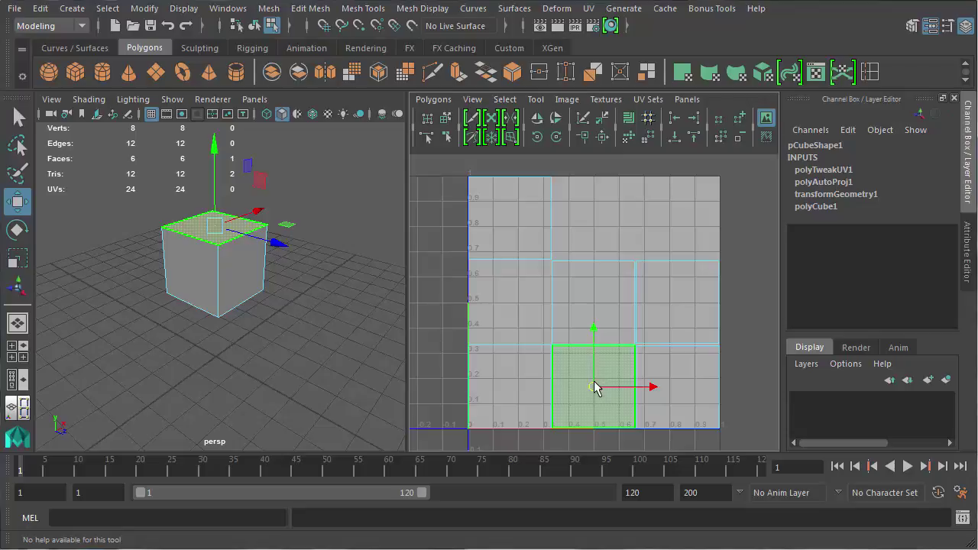
Select the two visible side faces and the top face in turn to examine their separate UV shells
{"action": "left_click", "coordinate": [313, 162]}
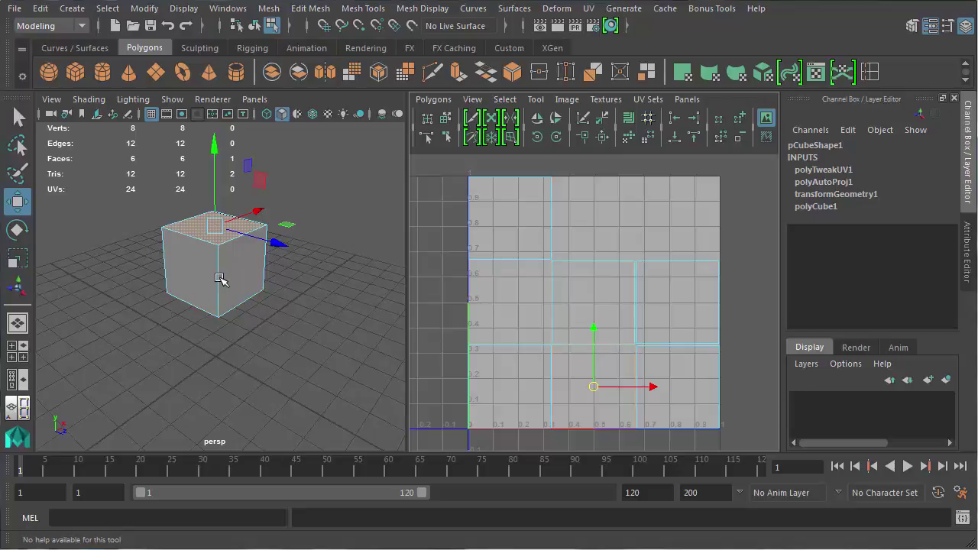
{"action": "left_click", "coordinate": [248, 280]}
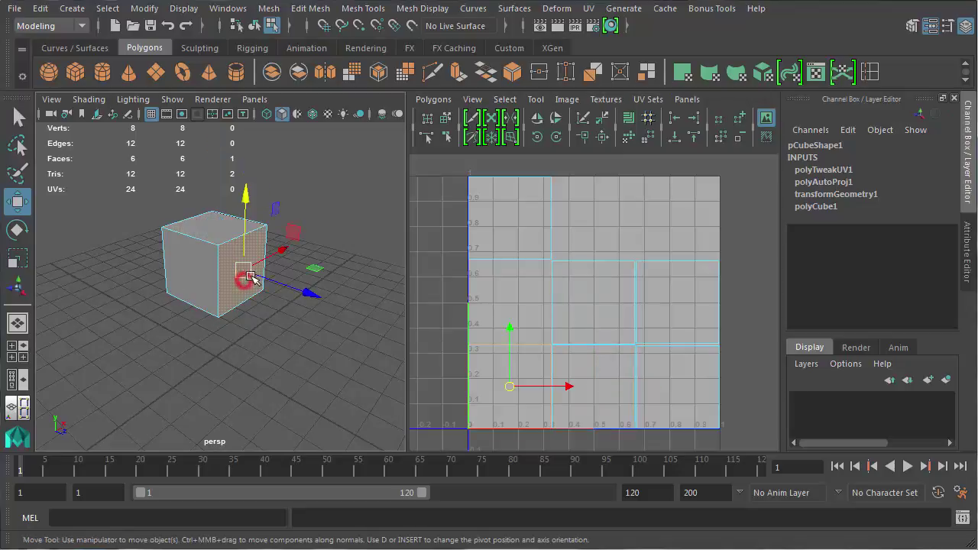
{"action": "left_click", "coordinate": [200, 270]}
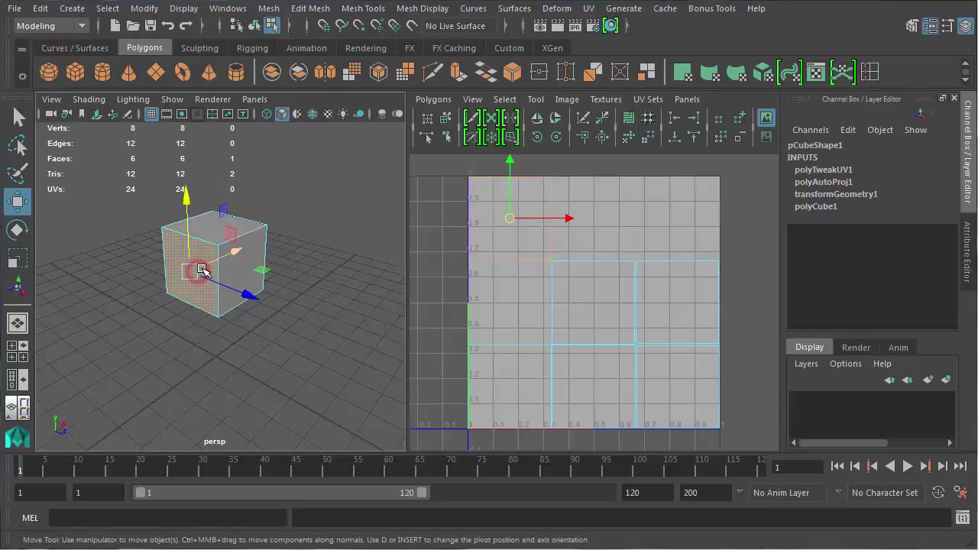
{"action": "left_click", "coordinate": [249, 267]}
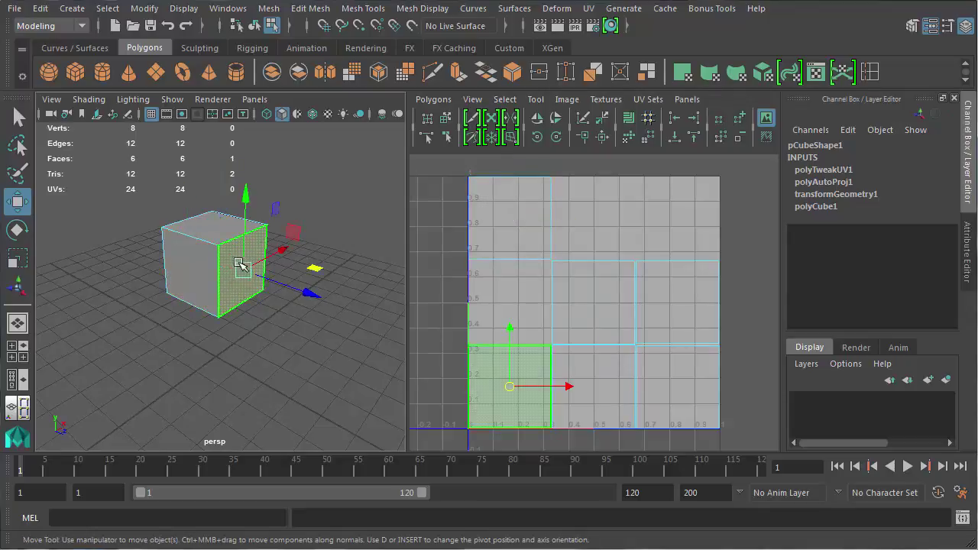
{"action": "left_click", "coordinate": [202, 265]}
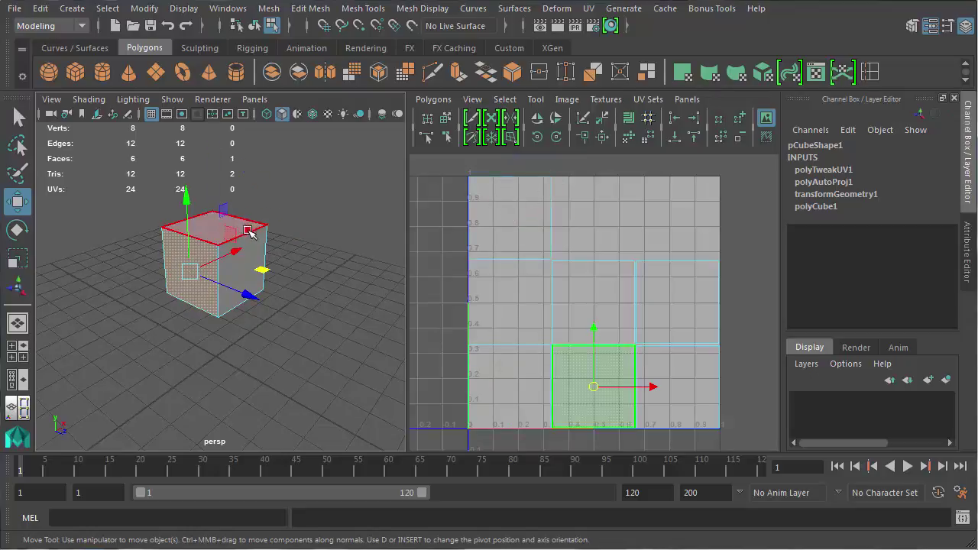
{"action": "left_click", "coordinate": [248, 231]}
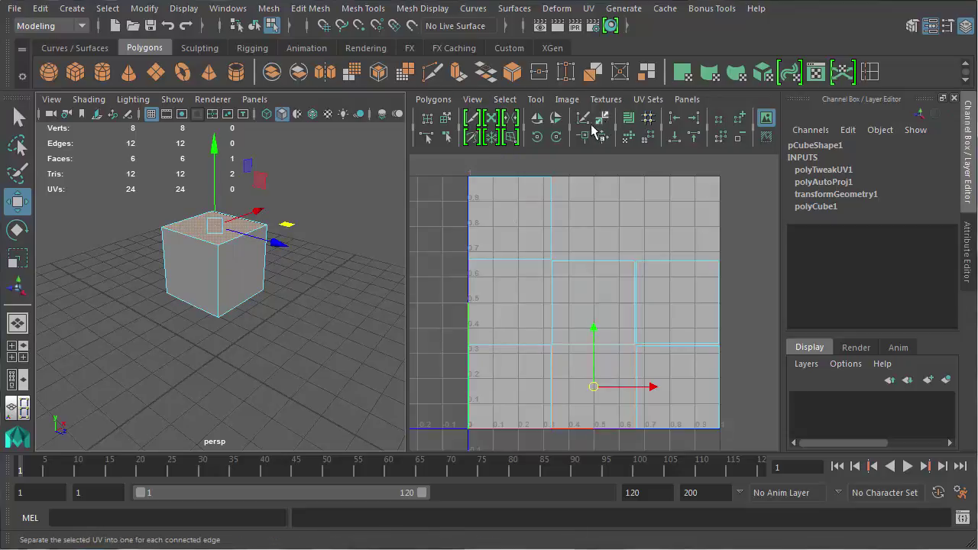
In edge mode, move and sew the UVs along the right-facing side's top edge and along its far vertical edge
{"action": "left_click", "coordinate": [570, 135]}
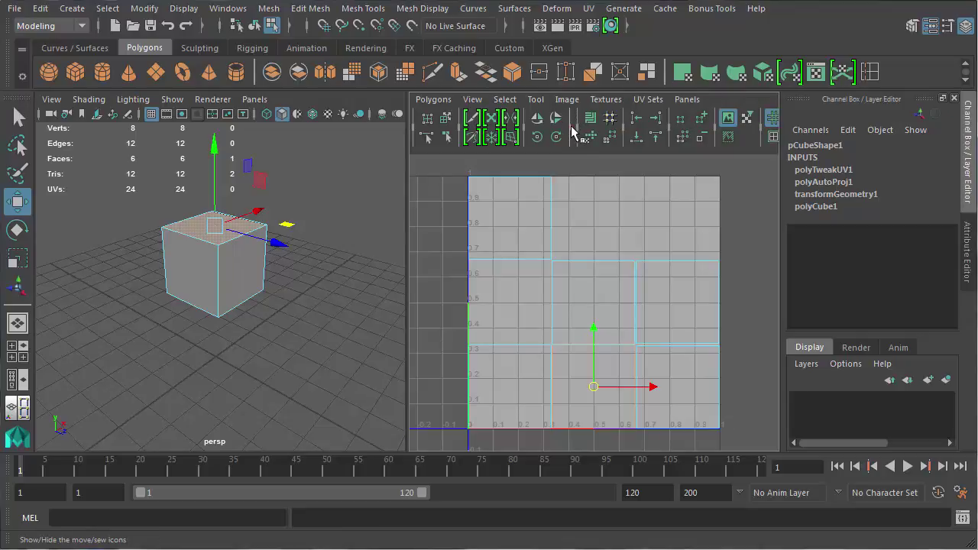
{"action": "left_click", "coordinate": [573, 130]}
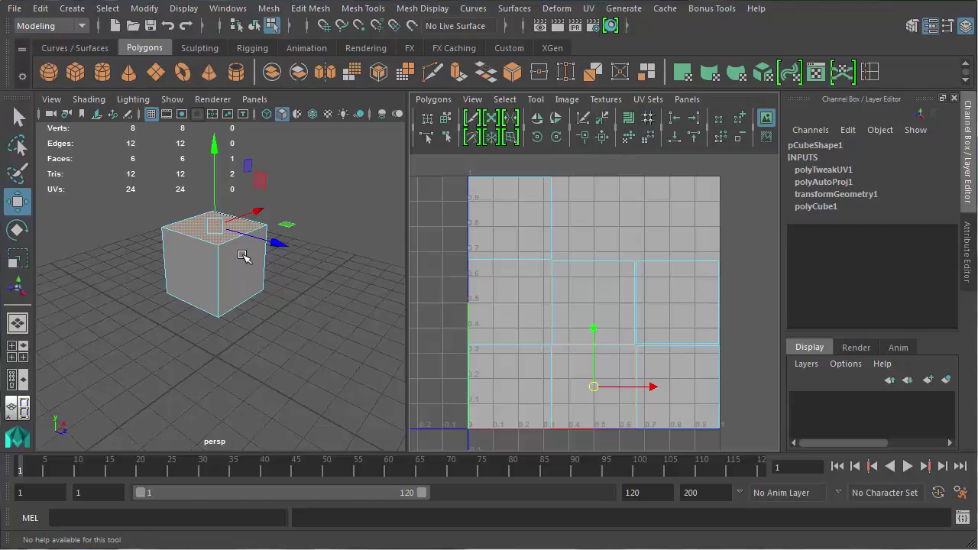
{"action": "right_click_drag", "start_coordinate": [243, 238], "coordinate": [249, 199]}
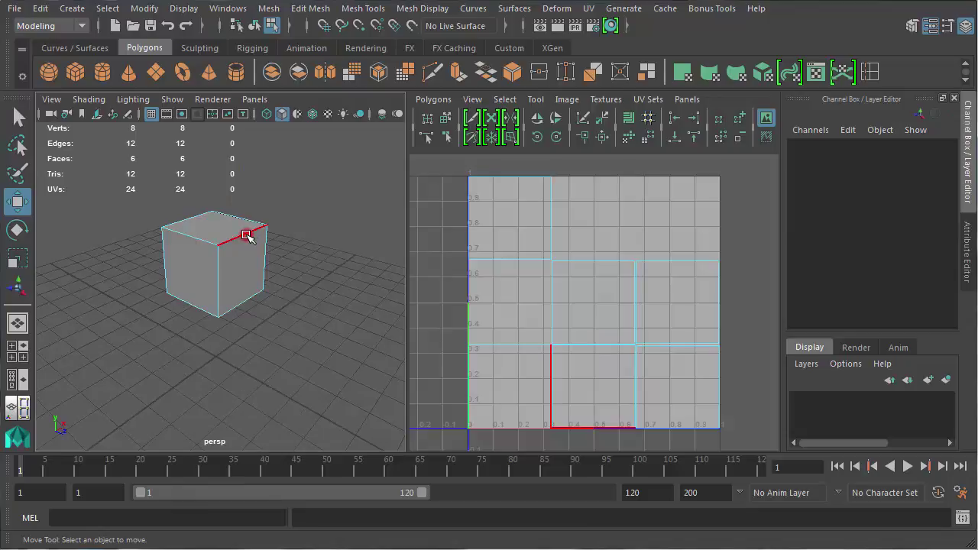
{"action": "left_click", "coordinate": [246, 235]}
{"action": "scroll", "coordinate": [246, 242], "scroll_direction": "up", "scroll_amount": 3}
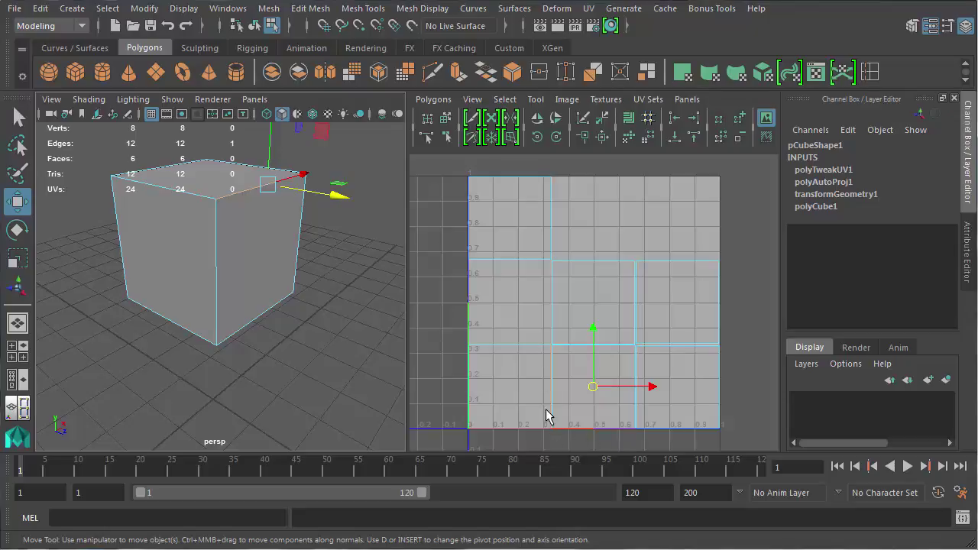
{"action": "left_click", "coordinate": [289, 183]}
{"action": "left_click", "coordinate": [251, 191]}
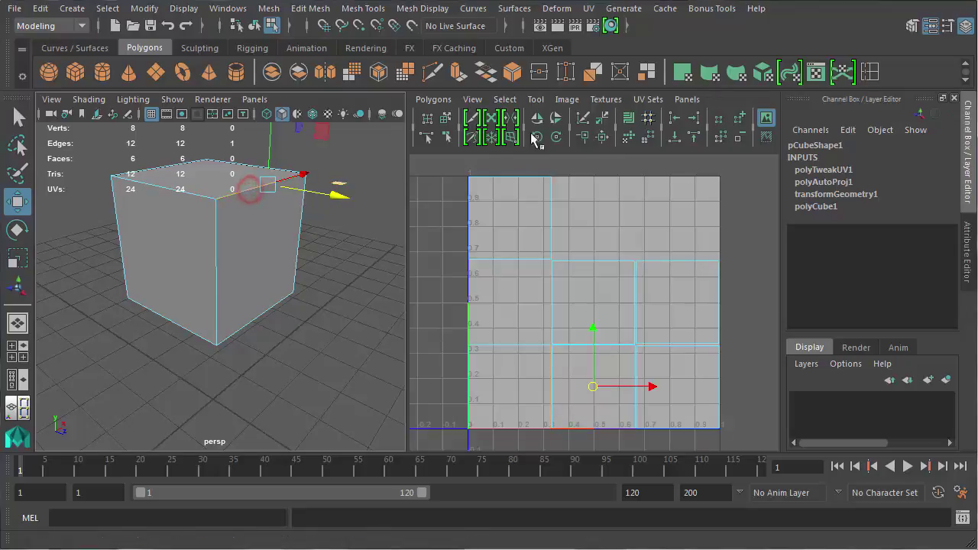
{"action": "left_click", "coordinate": [601, 140]}
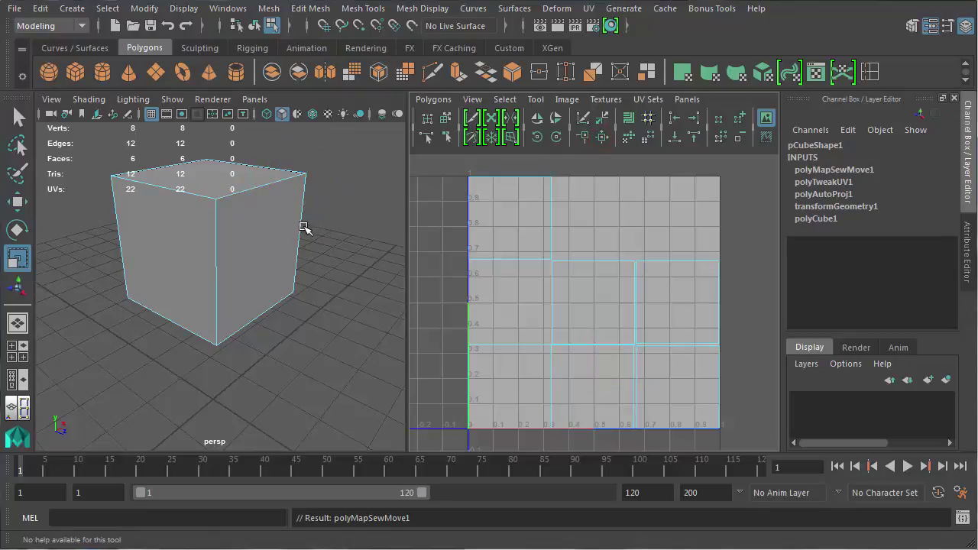
{"action": "key", "text": "r"}
{"action": "left_click", "coordinate": [602, 140]}
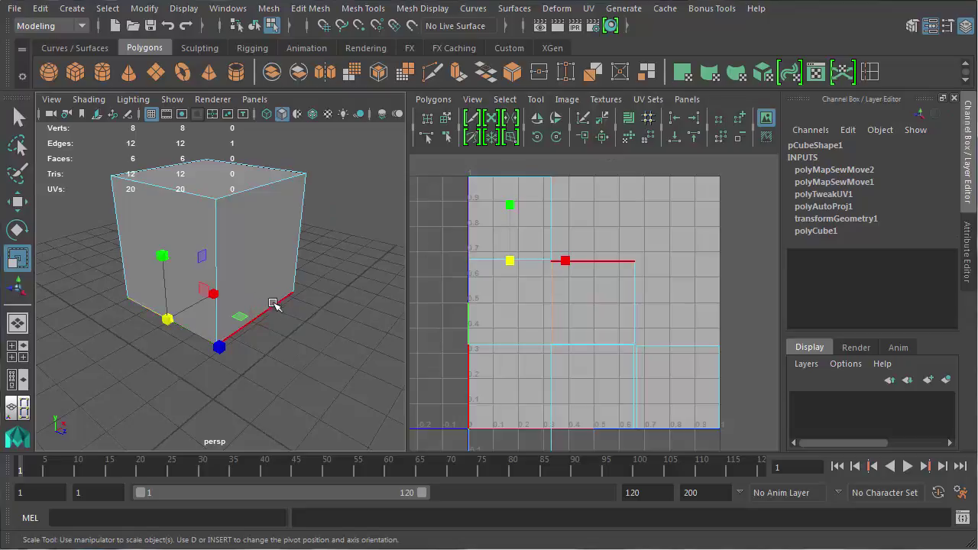
Move and sew the UVs along the right-facing side's bottom edge and along the vertical edge shared by the two visible sides
{"action": "left_click", "coordinate": [272, 310]}
{"action": "left_click", "coordinate": [602, 139]}
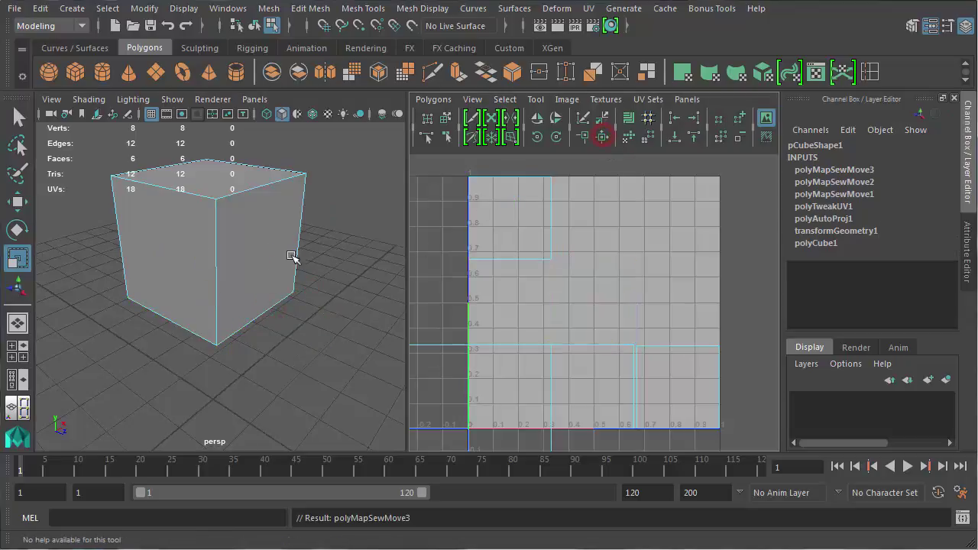
{"action": "left_click", "coordinate": [216, 276]}
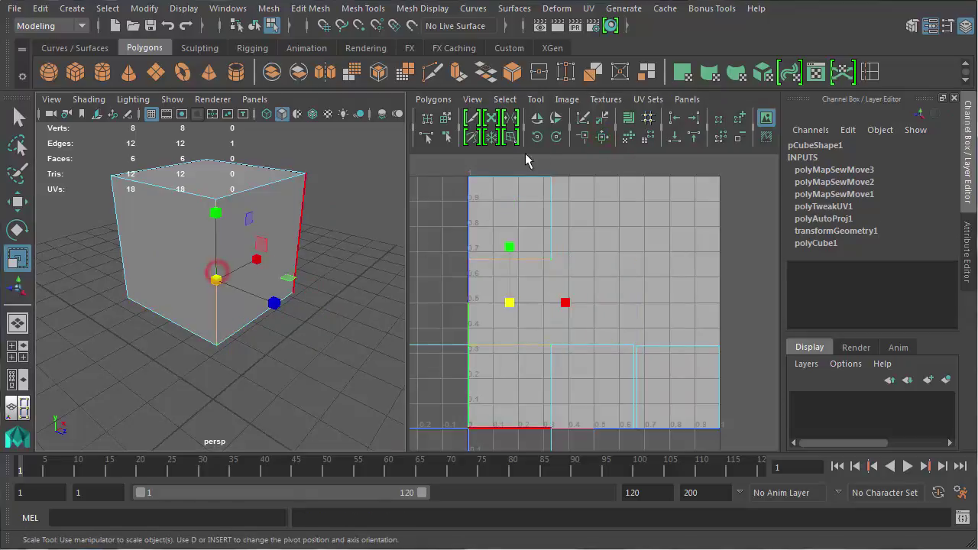
{"action": "left_click", "coordinate": [602, 140]}
{"action": "scroll", "coordinate": [564, 281], "scroll_direction": "down", "scroll_amount": 3}
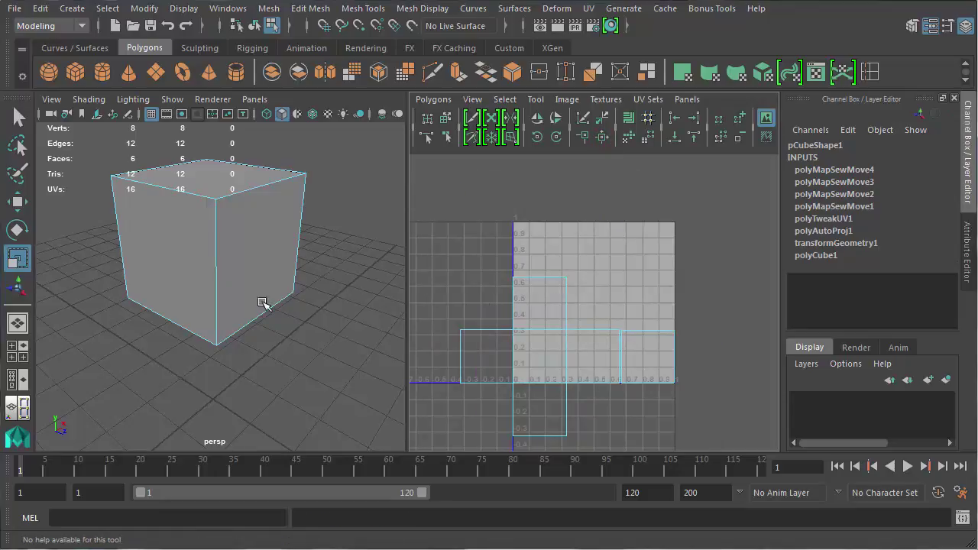
Move and sew the UVs along the left-facing side's far vertical edge to attach the last separate shell
{"action": "left_click", "coordinate": [121, 258]}
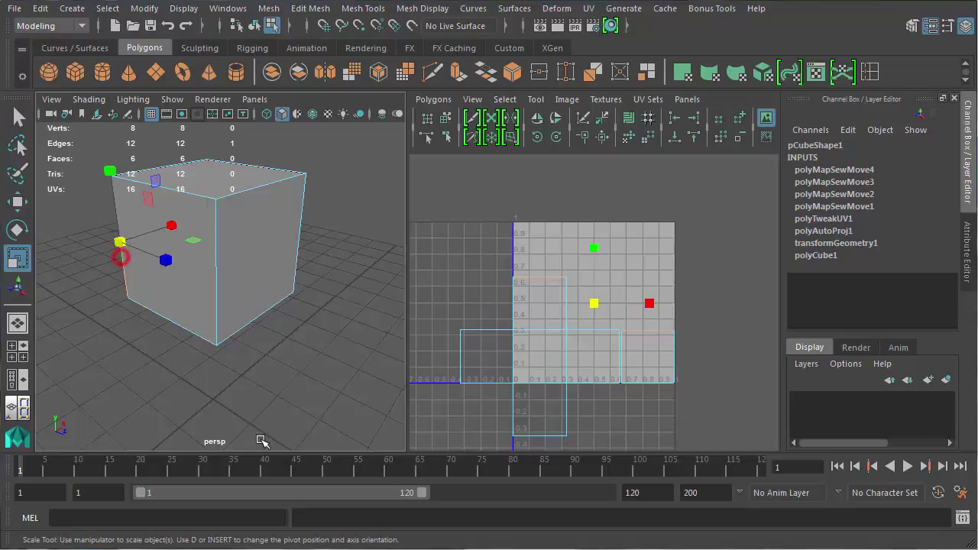
{"action": "left_click", "coordinate": [244, 271]}
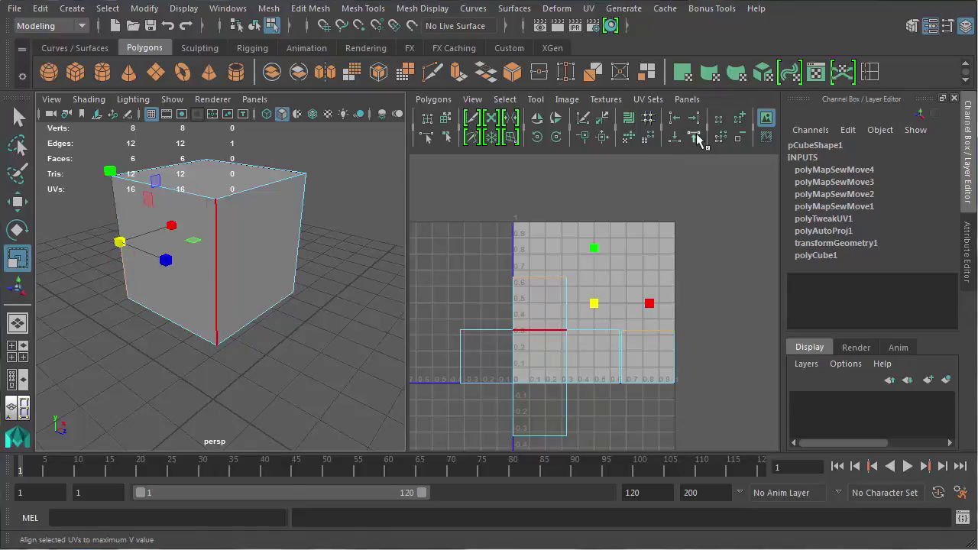
{"action": "left_click", "coordinate": [602, 136]}
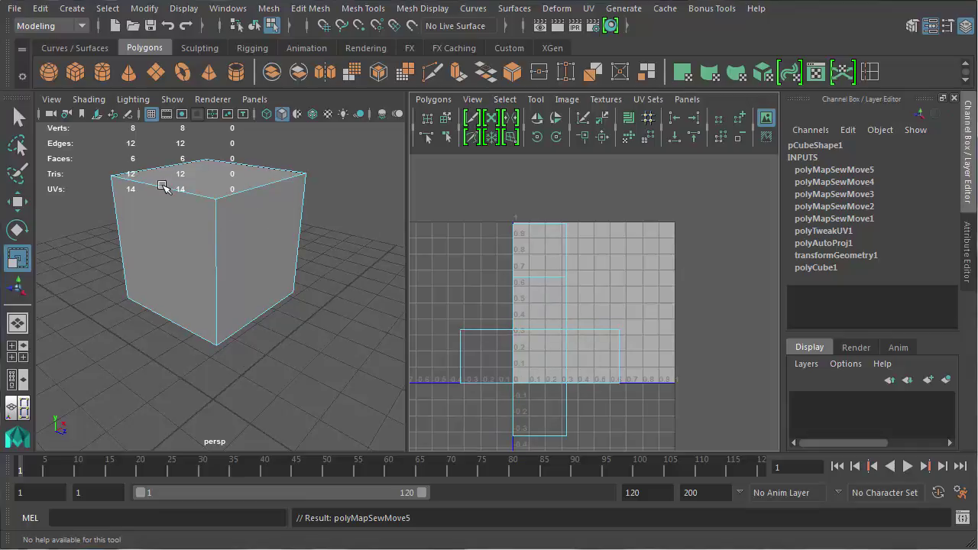
Select all faces of the unfolded cube in the UV Editor and move the shell toward the middle of the 0–1 square
{"action": "left_click", "coordinate": [259, 191]}
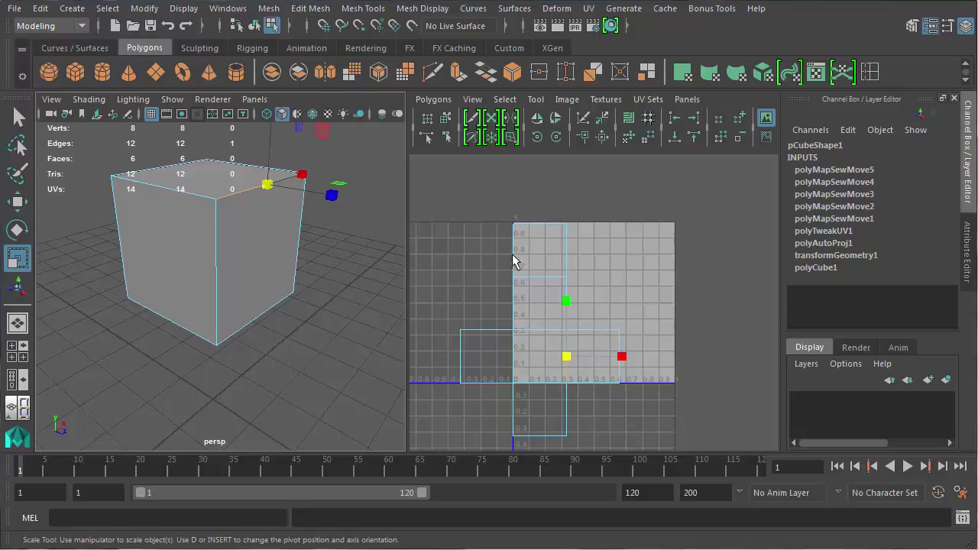
{"action": "scroll", "coordinate": [612, 316], "scroll_direction": "up", "scroll_amount": 1}
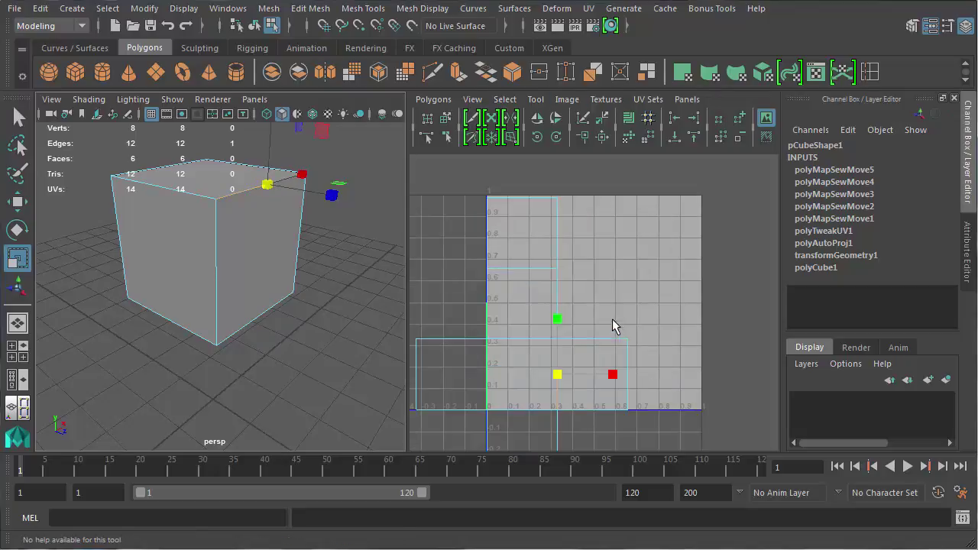
{"action": "right_click_drag", "start_coordinate": [536, 291], "coordinate": [538, 341]}
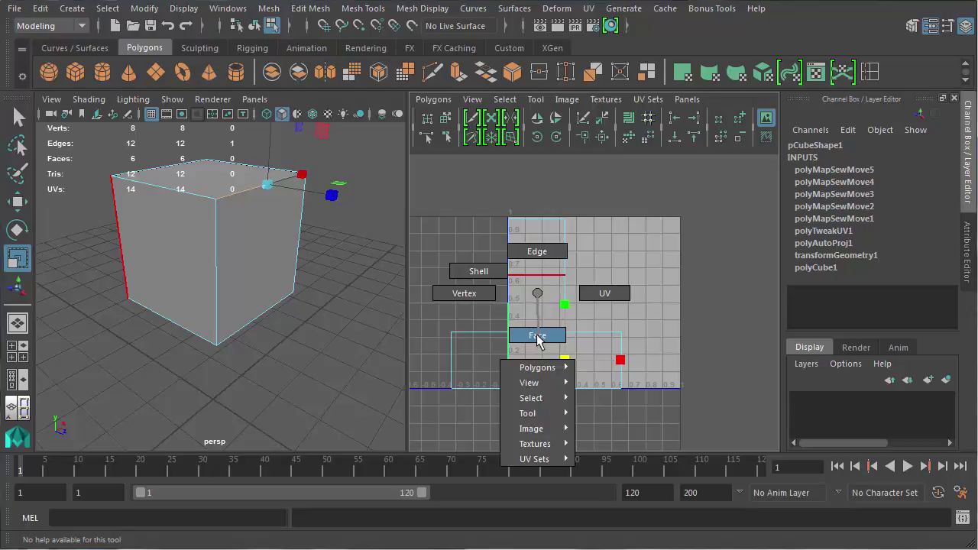
{"action": "right_click_drag", "start_coordinate": [539, 341], "coordinate": [536, 334]}
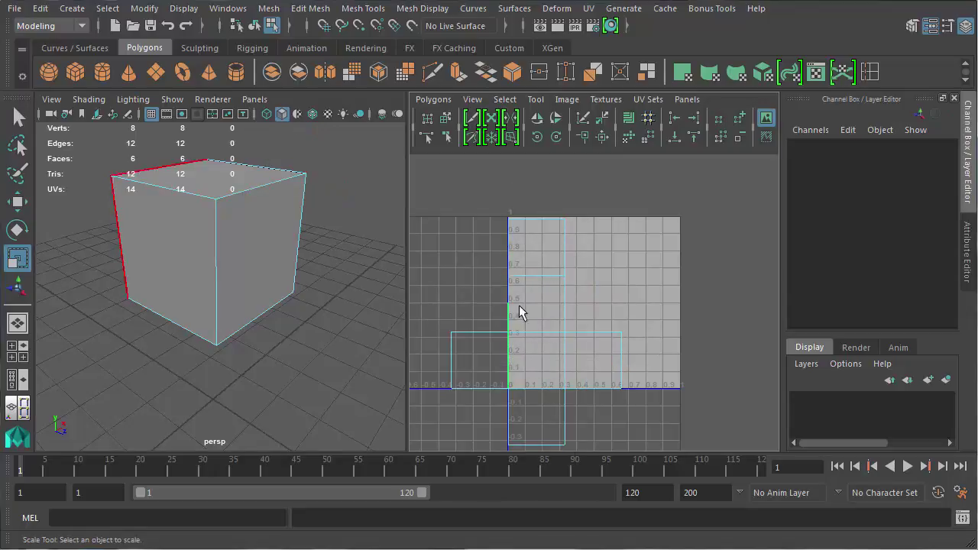
{"action": "left_click_drag", "start_coordinate": [427, 188], "coordinate": [646, 434]}
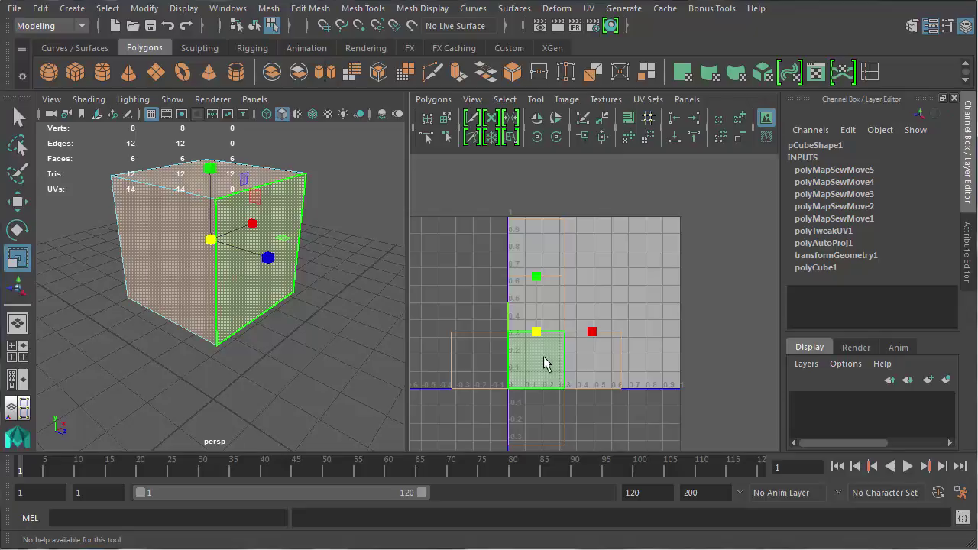
{"action": "key", "text": "w"}
{"action": "left_click_drag", "start_coordinate": [534, 333], "coordinate": [598, 295]}
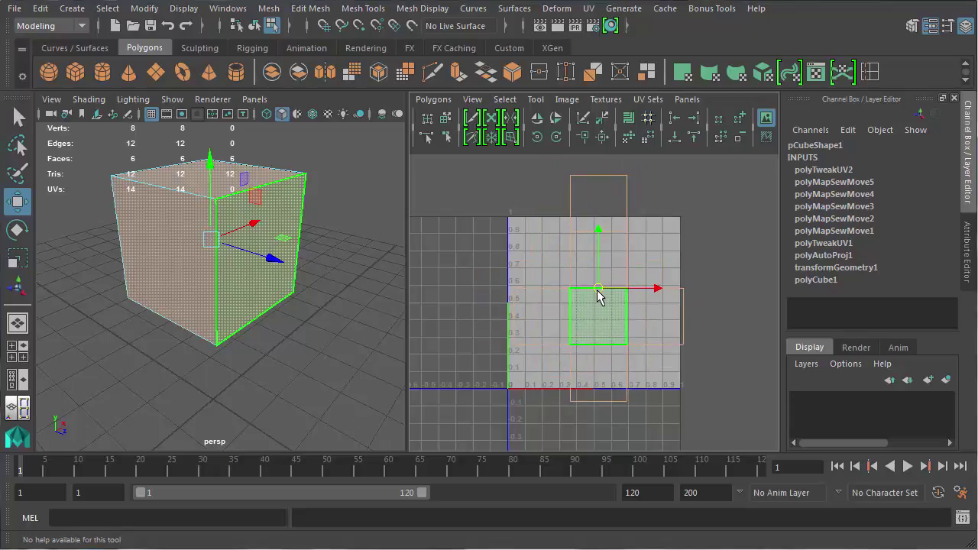
Rotate the UV shell counterclockwise twice by 45 degrees, then reposition and scale it down to fit inside the 0–1 square
{"action": "left_click", "coordinate": [537, 137]}
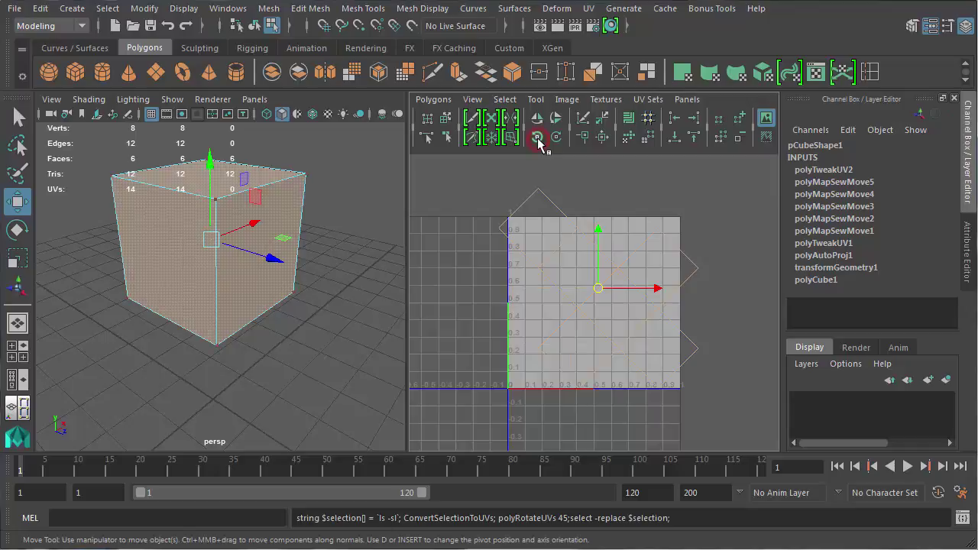
{"action": "left_click", "coordinate": [537, 137]}
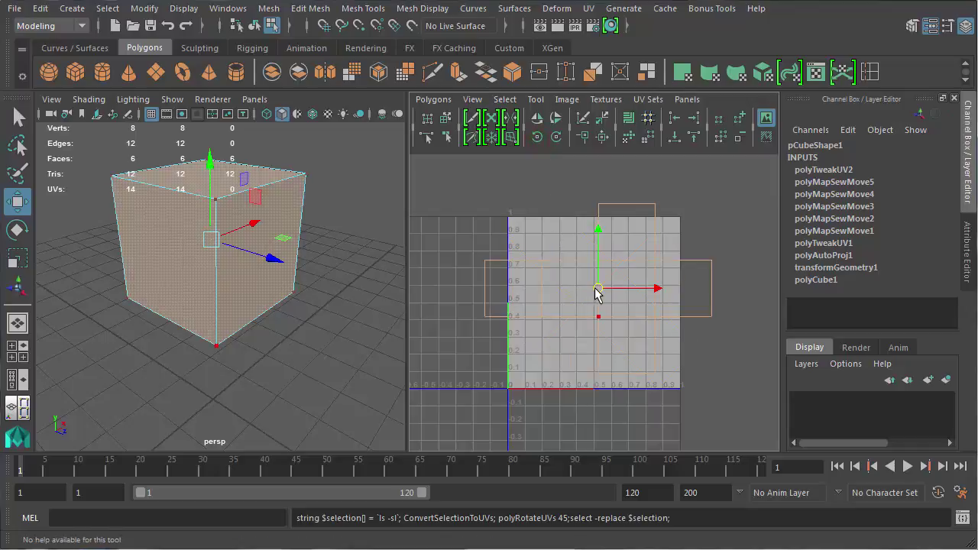
{"action": "left_click_drag", "start_coordinate": [599, 297], "coordinate": [579, 309]}
{"action": "key", "text": "r"}
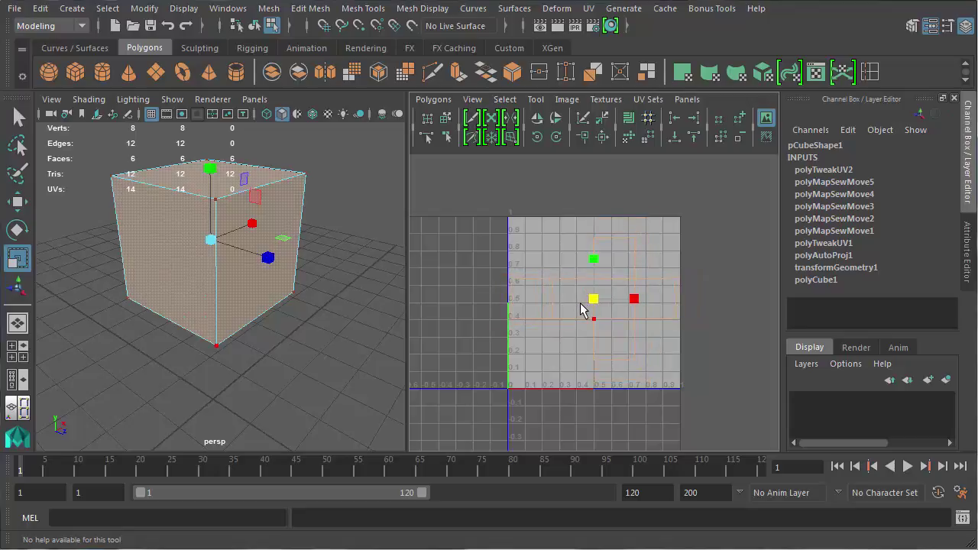
{"action": "scroll", "coordinate": [630, 285], "scroll_direction": "up", "scroll_amount": 3}
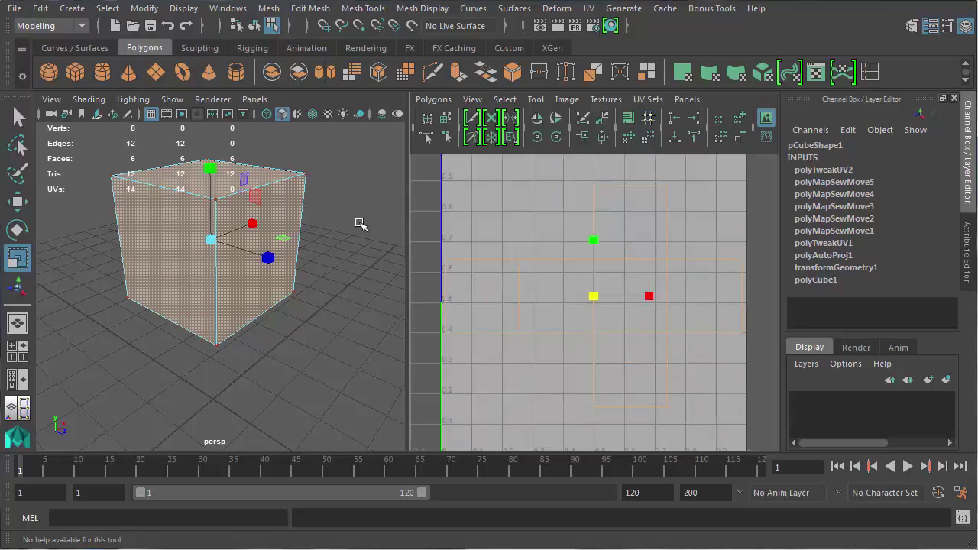
Select the right-facing side's top edge in edge mode to locate it in the unfolded UV layout
{"action": "left_click", "coordinate": [310, 202]}
{"action": "right_click_drag", "start_coordinate": [275, 202], "coordinate": [280, 171]}
{"action": "left_click", "coordinate": [258, 188]}
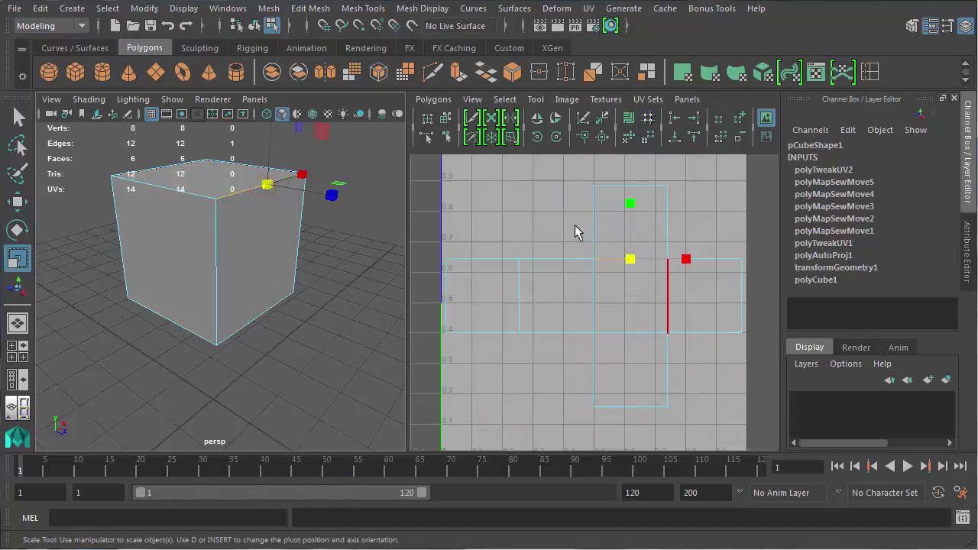
{"action": "left_click", "coordinate": [256, 191]}
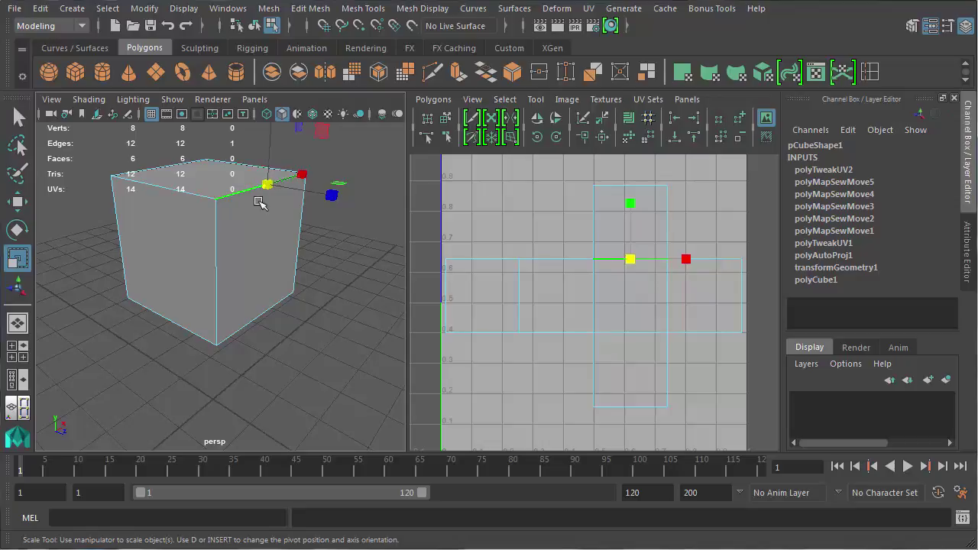
{"action": "key", "text": "a"}
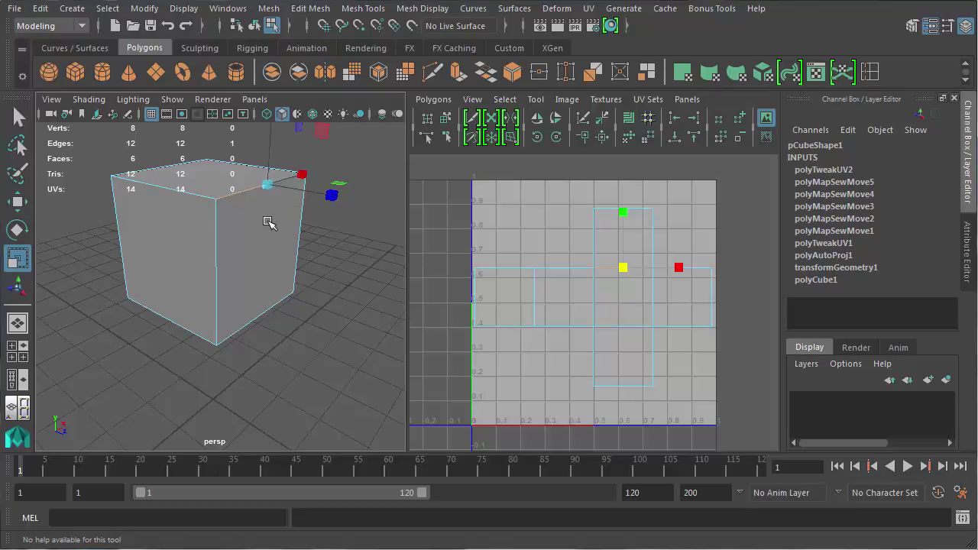
{"action": "left_click", "coordinate": [566, 100]}
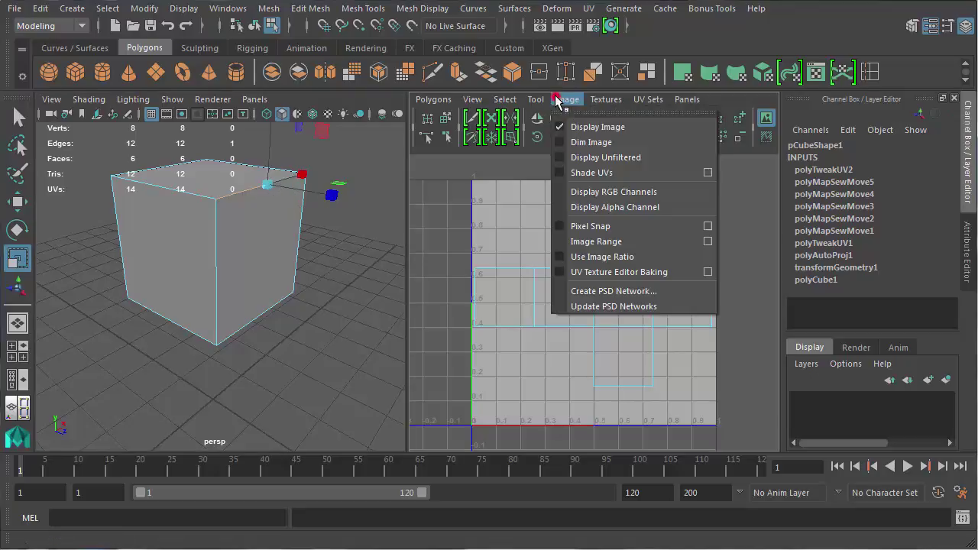
{"action": "left_click", "coordinate": [593, 290]}
{"action": "left_click_drag", "start_coordinate": [472, 167], "coordinate": [472, 47]}
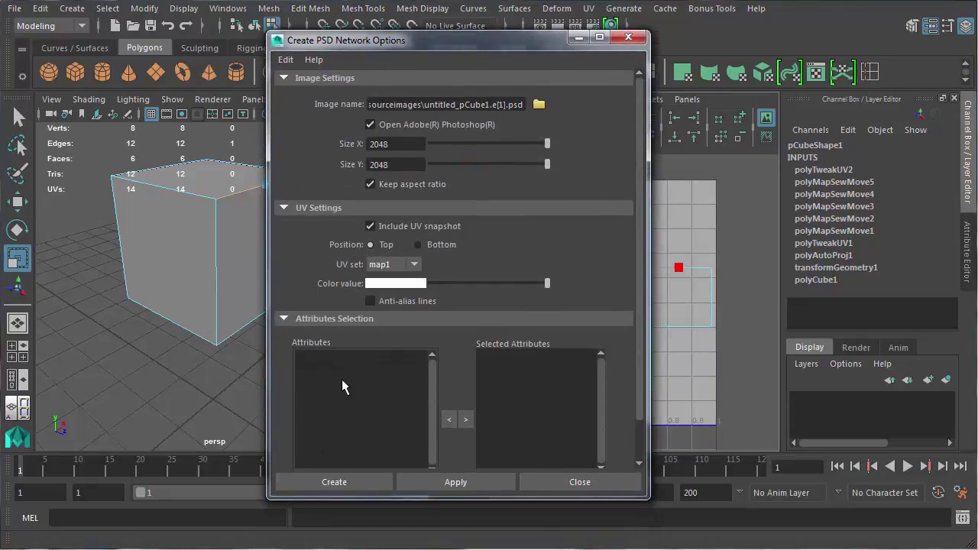
{"action": "left_click", "coordinate": [548, 482]}
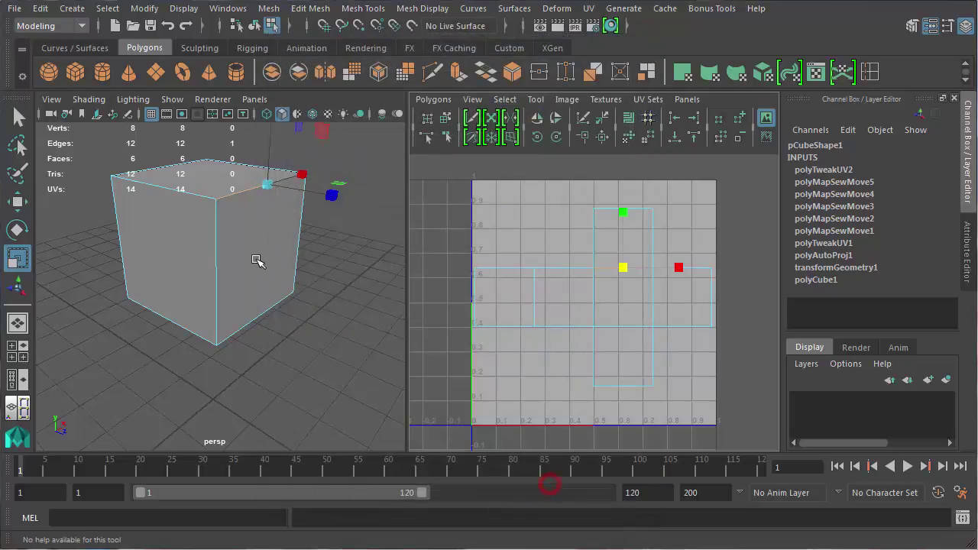
Return the cube to object selection and open the Create PSD Network options for it
{"action": "right_click_drag", "start_coordinate": [247, 237], "coordinate": [310, 217]}
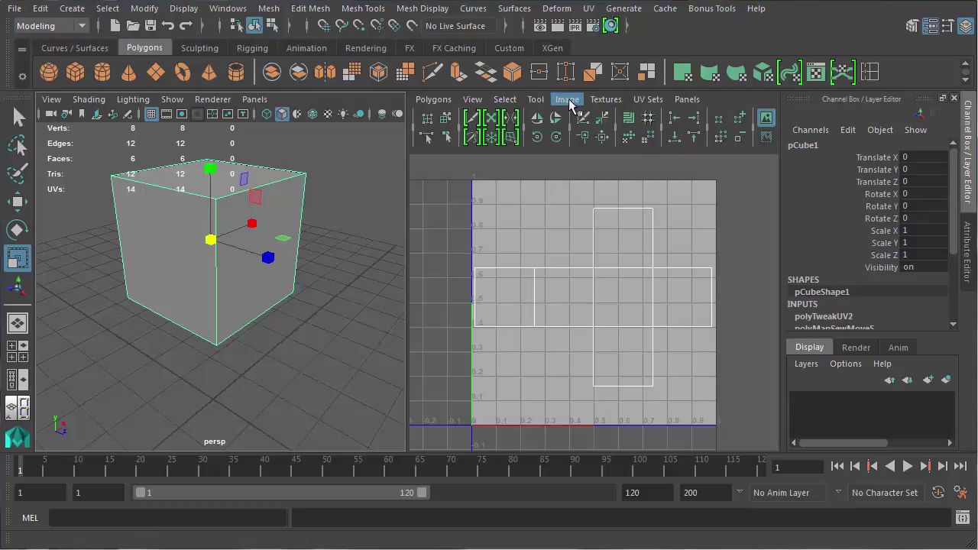
{"action": "left_click", "coordinate": [566, 101]}
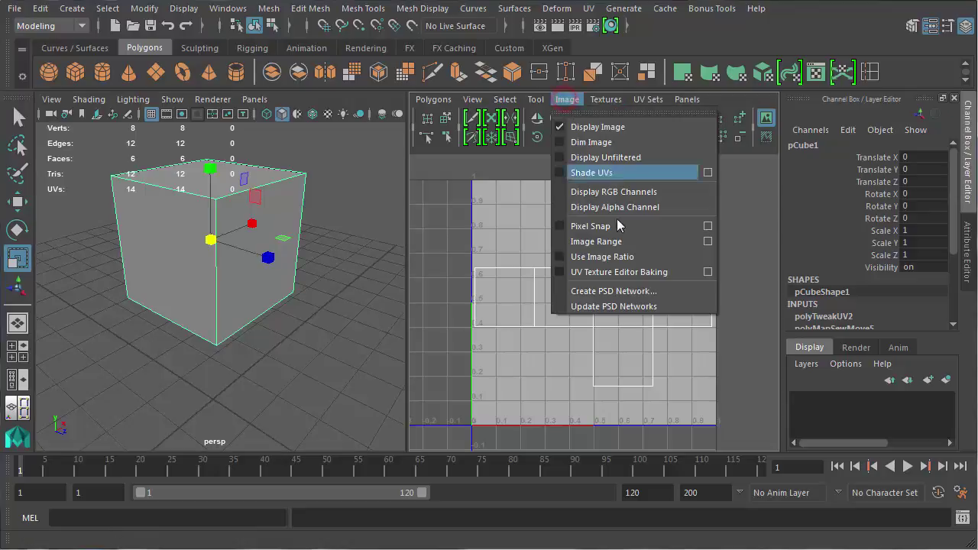
{"action": "left_click", "coordinate": [628, 295]}
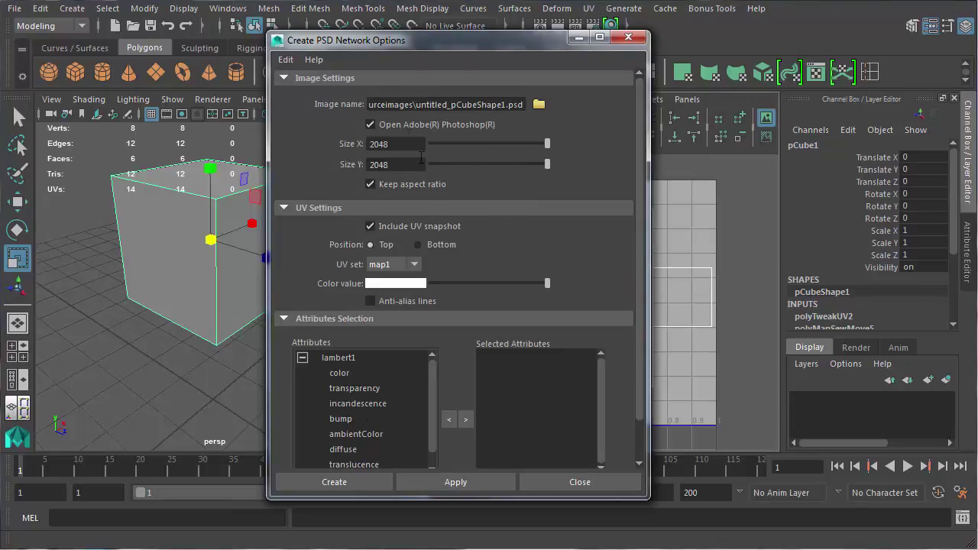
Set the PSD network's image file to FaceUV.psd on the STAFF (H:) drive
{"action": "left_click", "coordinate": [372, 103]}
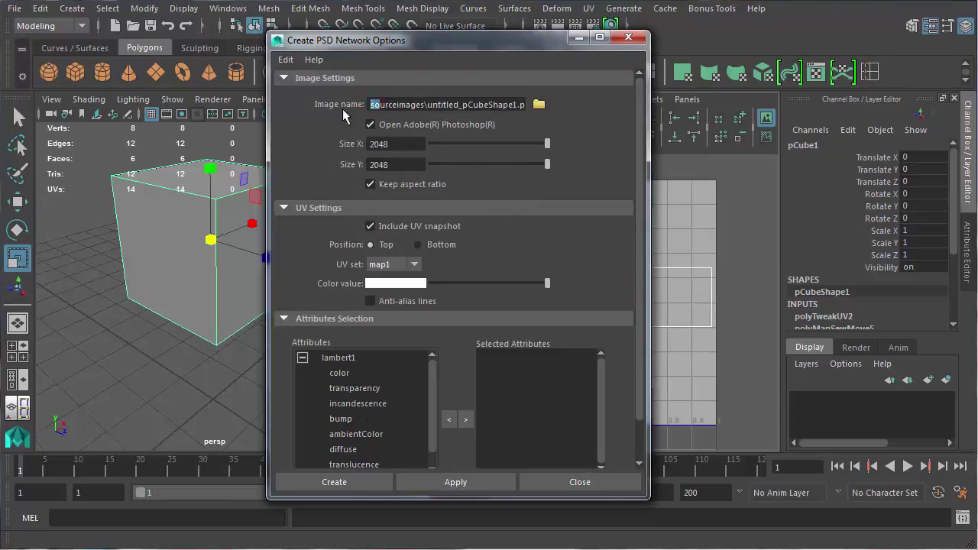
{"action": "left_click", "coordinate": [539, 103]}
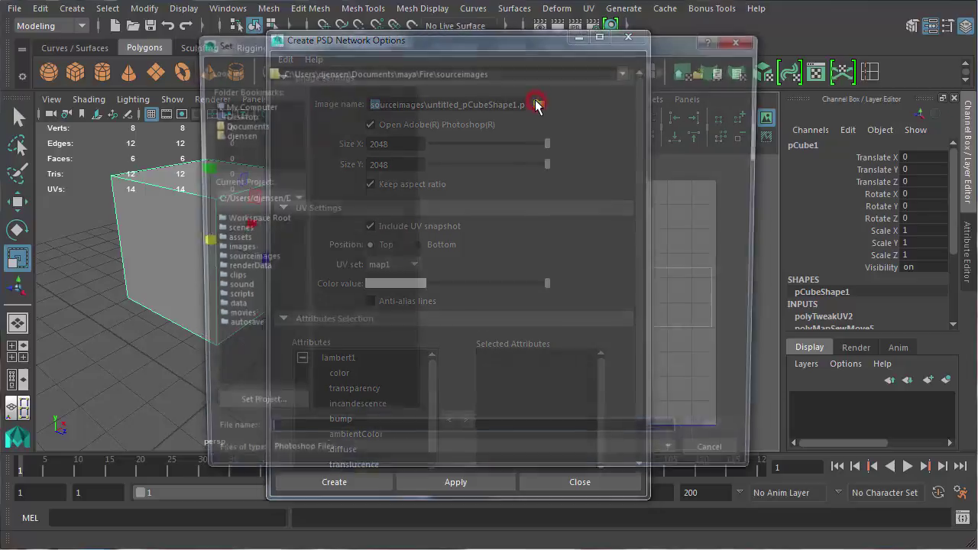
{"action": "left_click", "coordinate": [245, 108]}
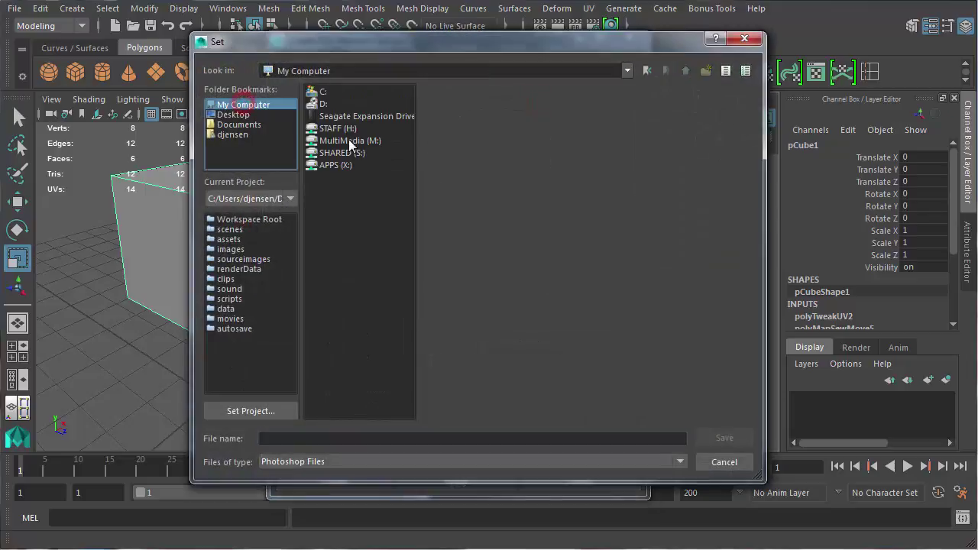
{"action": "double_click", "coordinate": [348, 134]}
{"action": "left_click", "coordinate": [298, 441]}
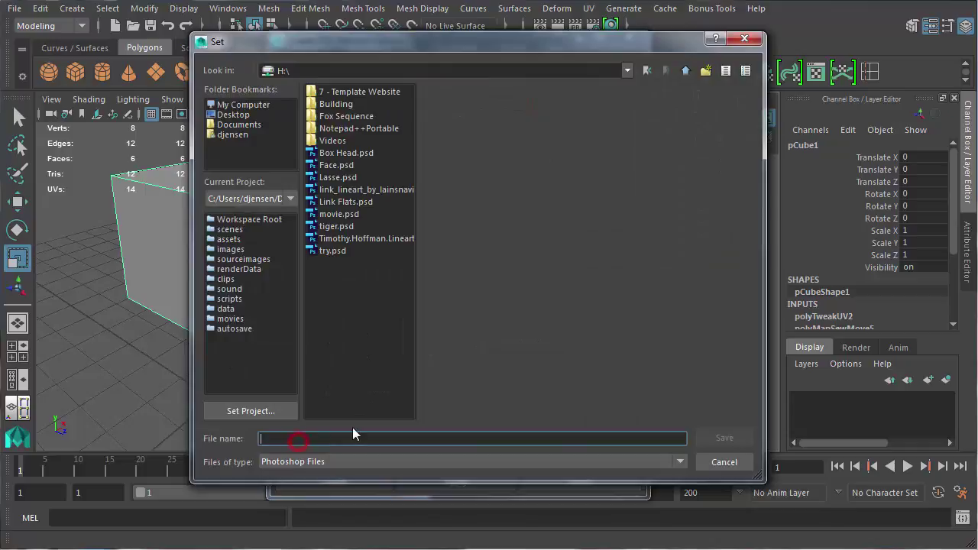
{"action": "type", "text": "Fac"}
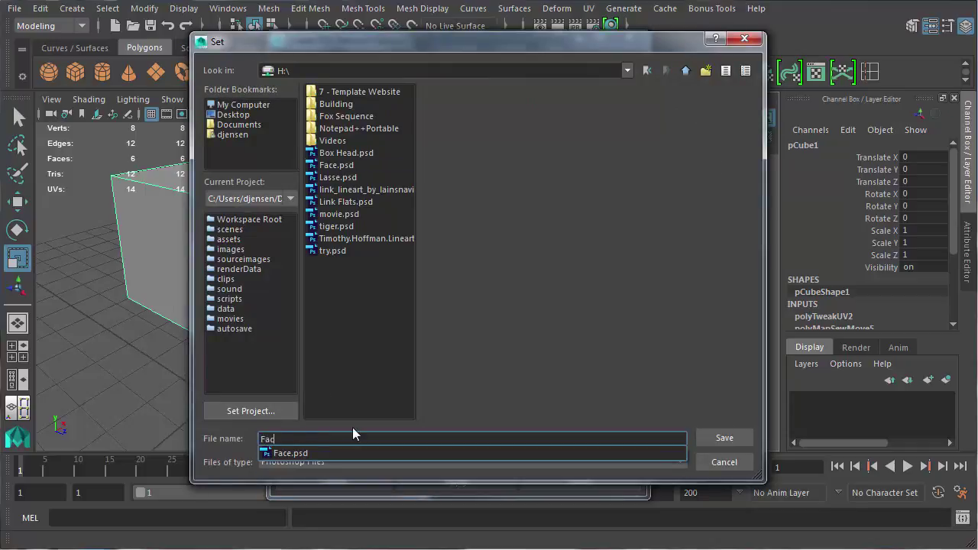
{"action": "type", "text": "e UV"}
{"action": "key", "text": "Return"}
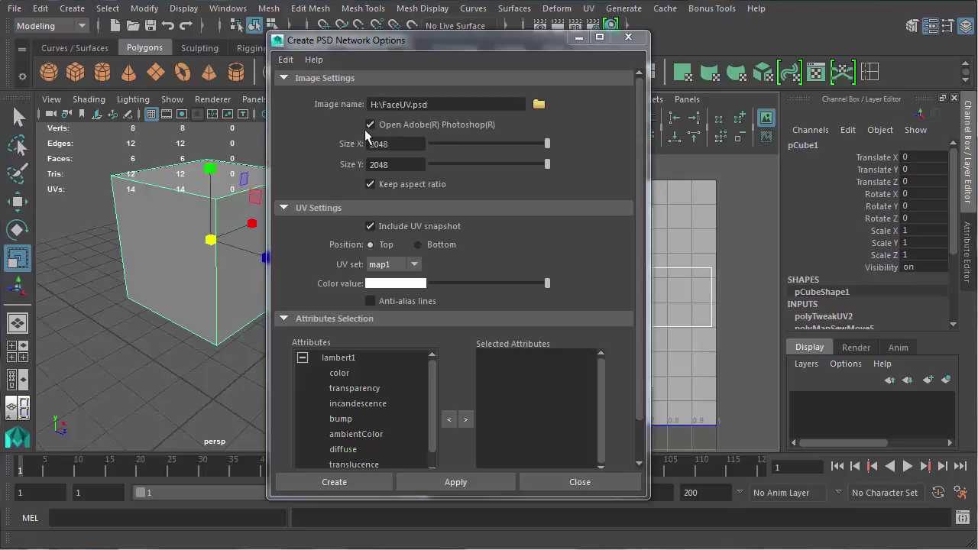
Add lambert1's color attribute to the selected attributes and create the PSD network
{"action": "left_click", "coordinate": [547, 150]}
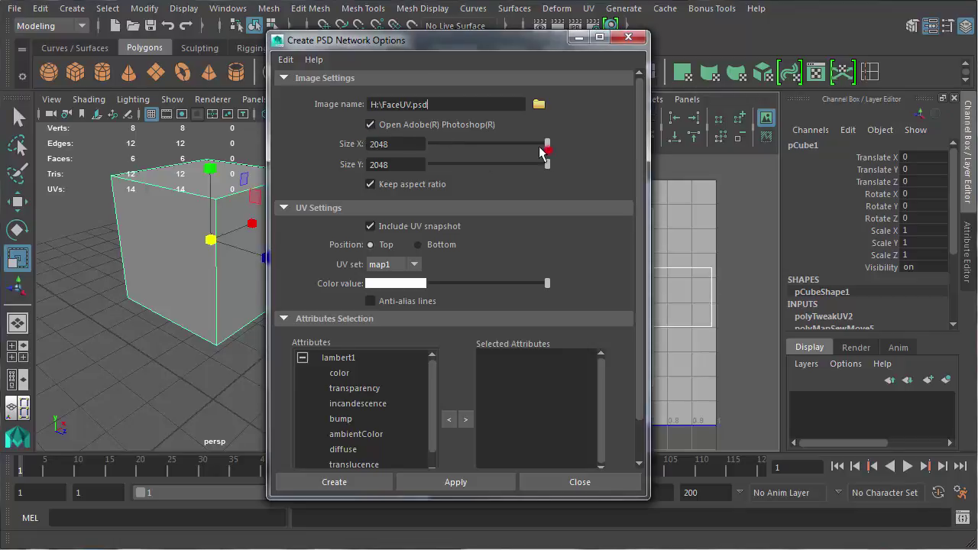
{"action": "left_click", "coordinate": [489, 145]}
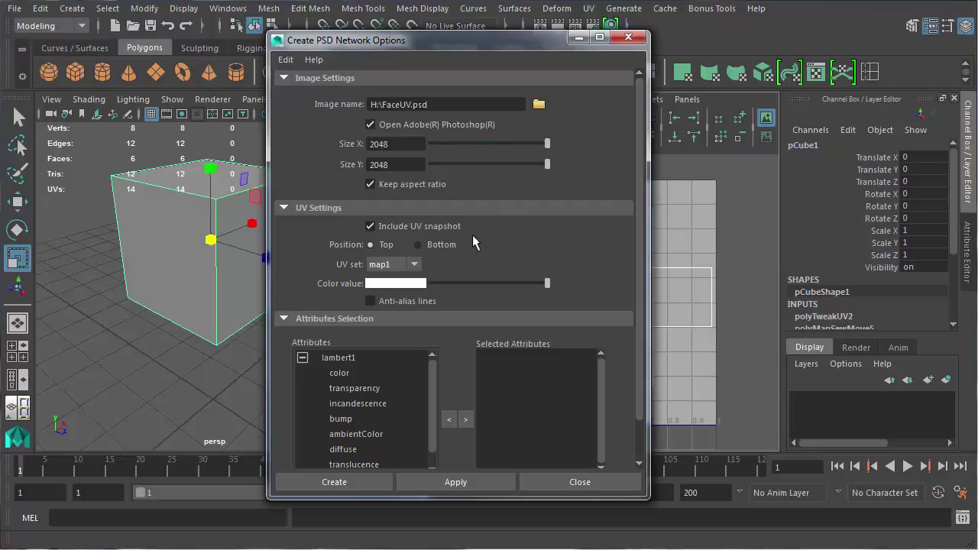
{"action": "scroll", "coordinate": [473, 236], "scroll_direction": "down", "scroll_amount": 1}
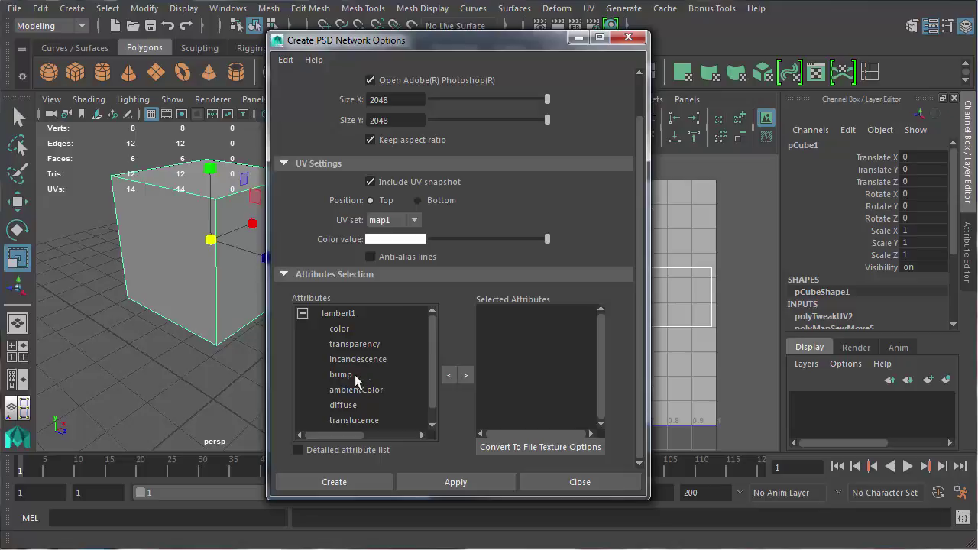
{"action": "left_click", "coordinate": [355, 329]}
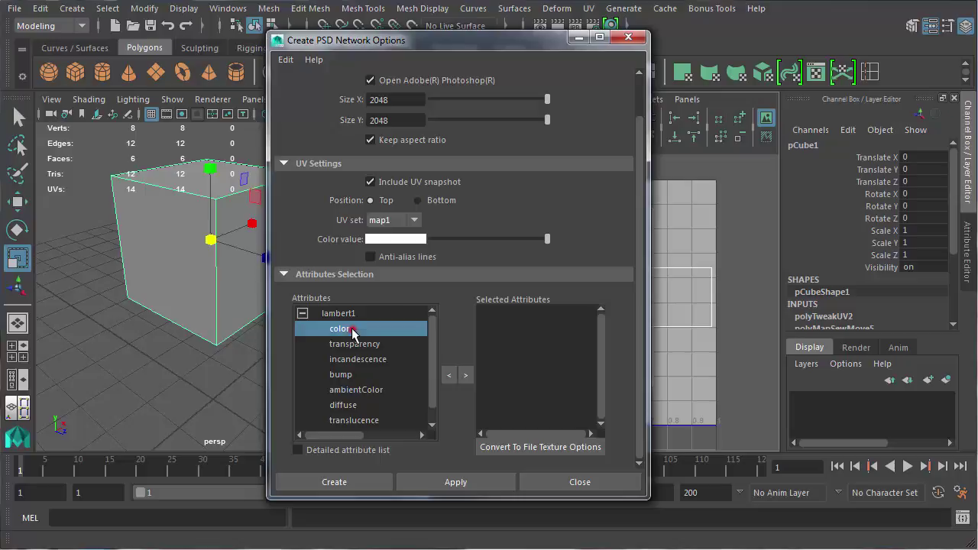
{"action": "left_click", "coordinate": [466, 376]}
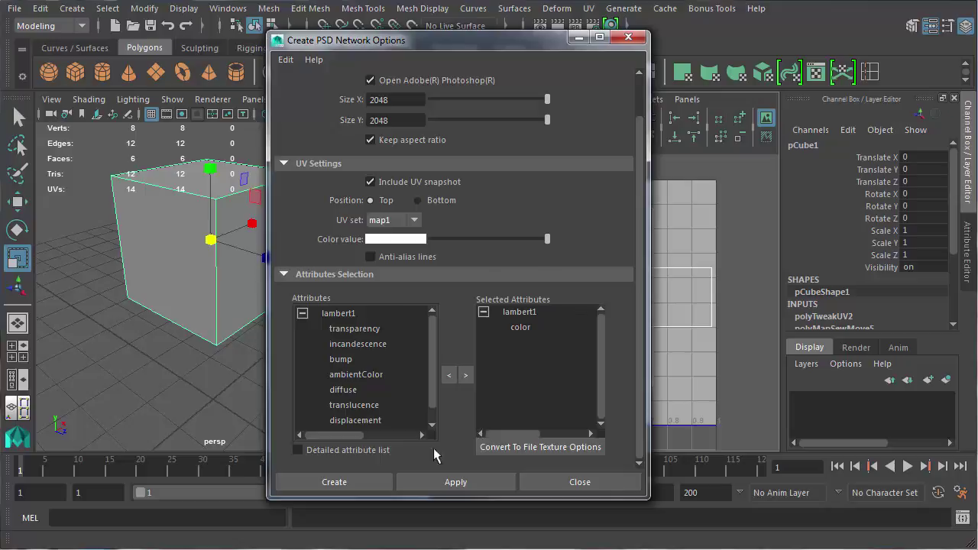
{"action": "left_click", "coordinate": [336, 482]}
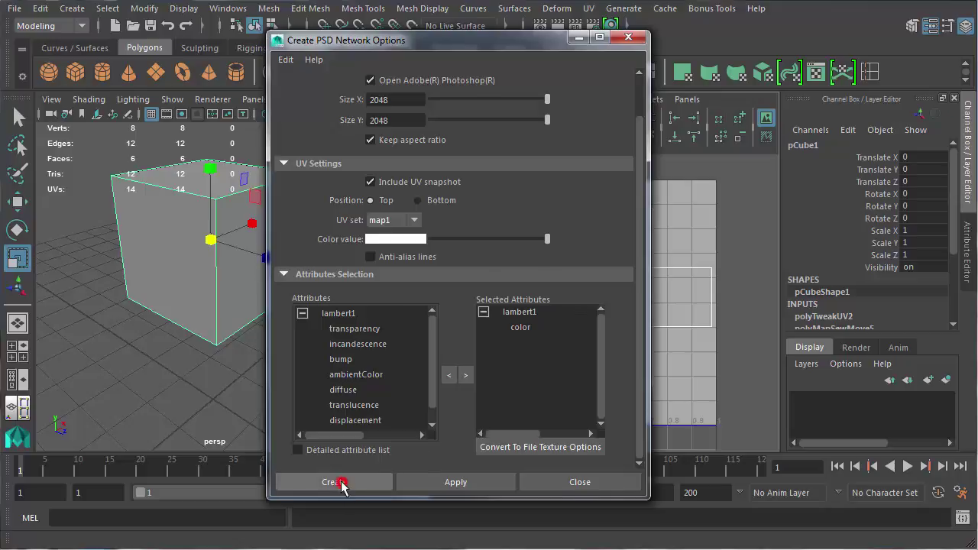
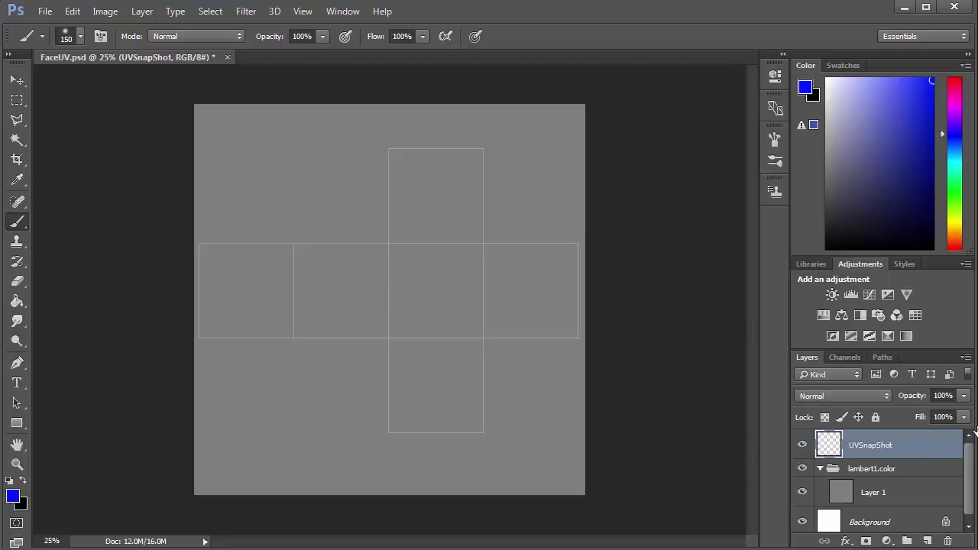
Delete Layer 1 in the lambert1.color group, undo that deletion, and add a new layer above it
{"action": "left_click", "coordinate": [866, 474]}
{"action": "left_click", "coordinate": [884, 489]}
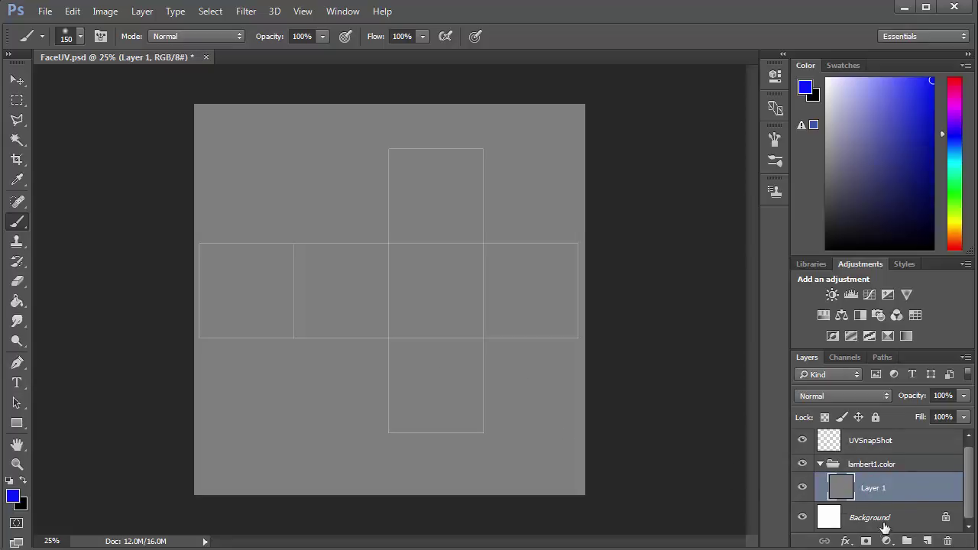
{"action": "left_click_drag", "start_coordinate": [859, 496], "coordinate": [947, 541]}
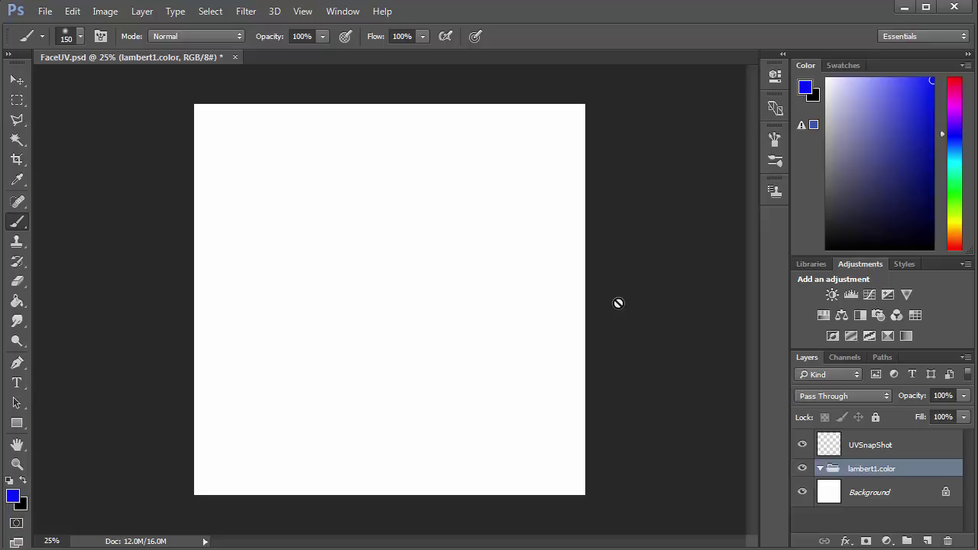
{"action": "key", "text": "ctrl+z"}
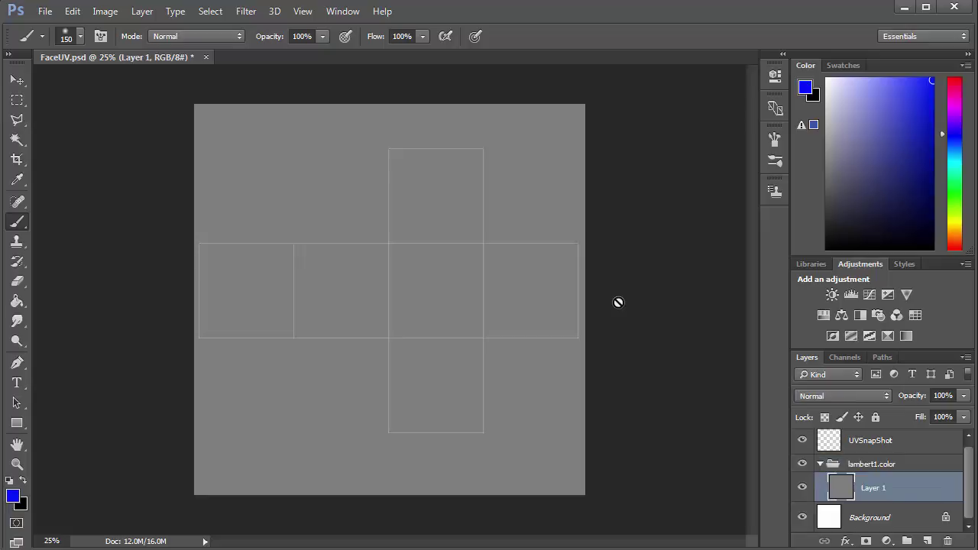
{"action": "left_click", "coordinate": [927, 541]}
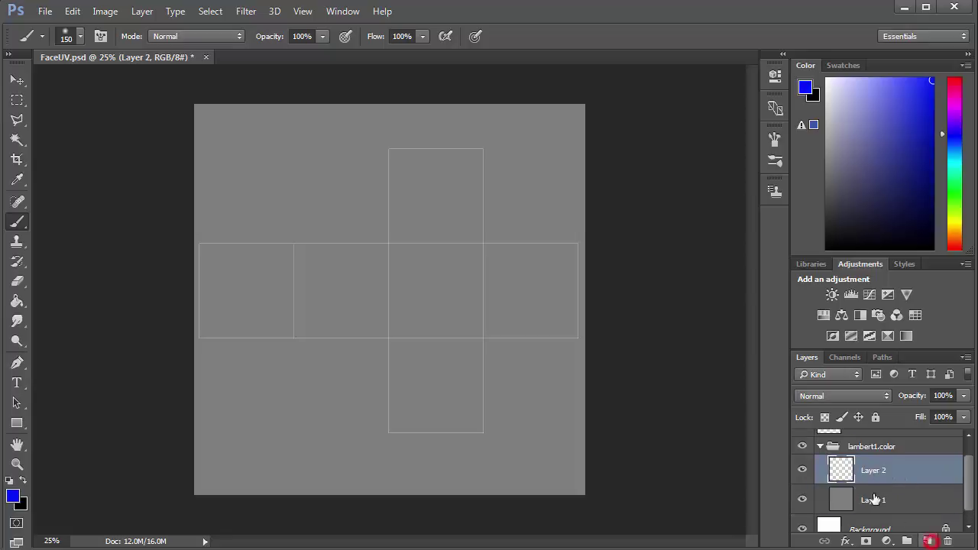
{"action": "scroll", "coordinate": [857, 461], "scroll_direction": "up", "scroll_amount": 1}
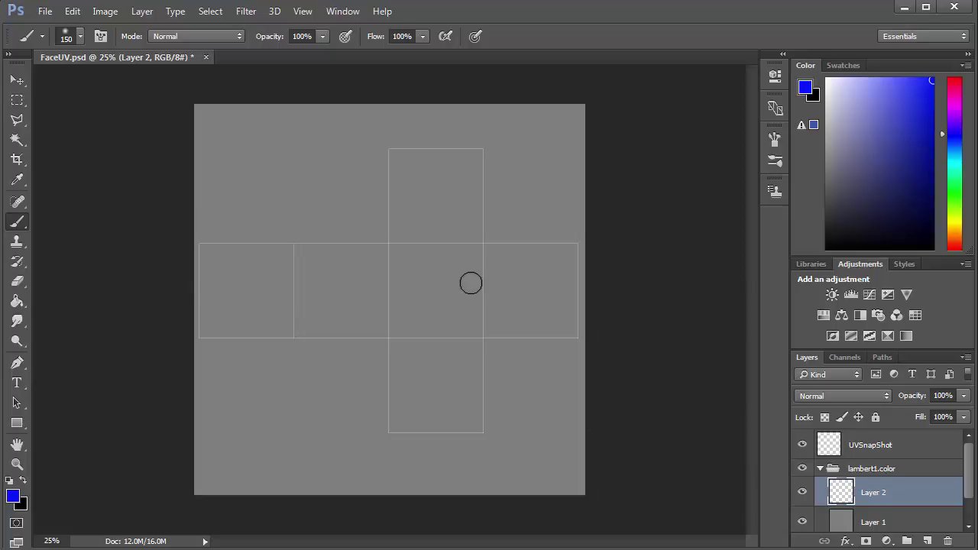
Set the foreground colour to white and paint over the square where the UV cross intersects with the 150 px soft brush
{"action": "left_click", "coordinate": [13, 497]}
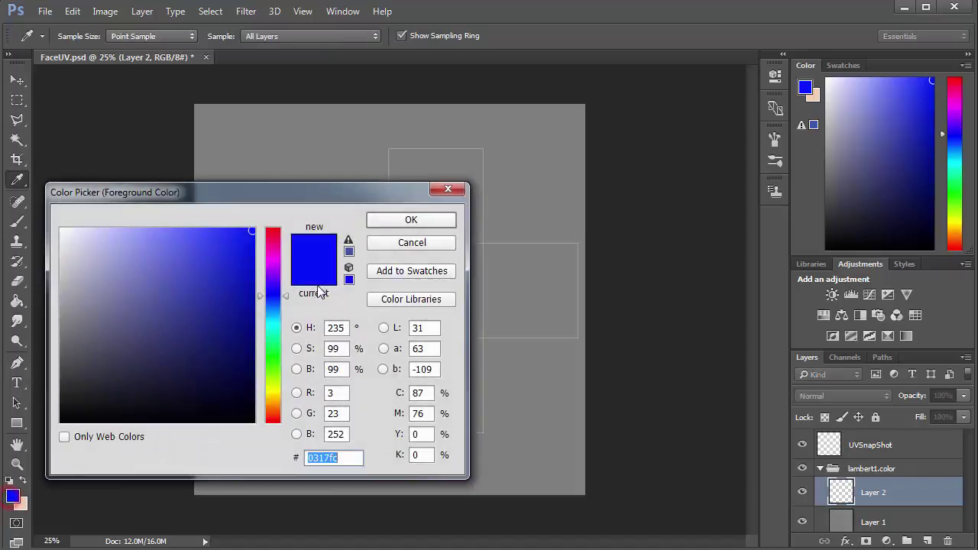
{"action": "left_click_drag", "start_coordinate": [222, 323], "coordinate": [29, 233]}
{"action": "left_click", "coordinate": [399, 221]}
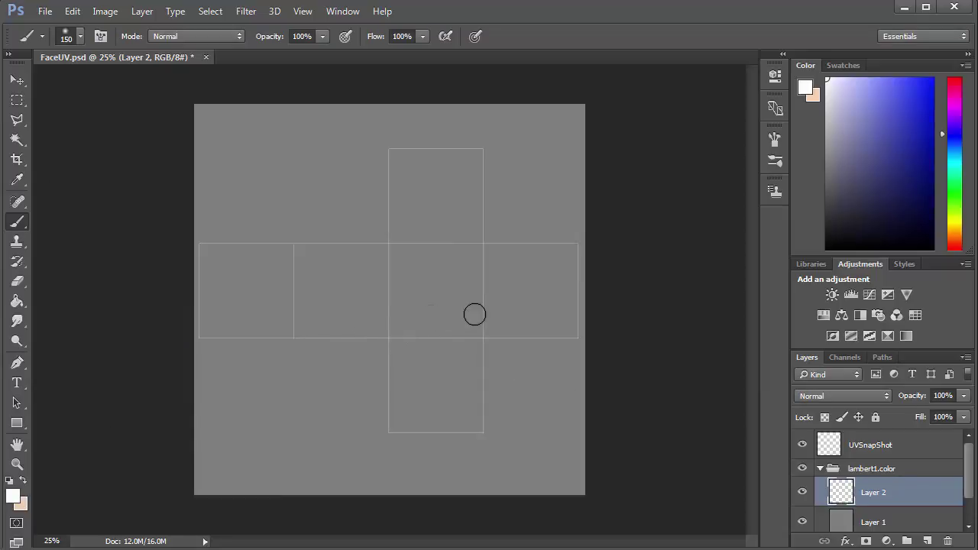
{"action": "mouse_move", "coordinate": [387, 339]}
{"action": "left_mouse_down"}
{"action": "mouse_move", "coordinate": [481, 340]}
{"action": "mouse_move", "coordinate": [479, 246]}
{"action": "mouse_move", "coordinate": [388, 244]}
{"action": "mouse_move", "coordinate": [390, 333]}
{"action": "mouse_move", "coordinate": [402, 259]}
{"action": "mouse_move", "coordinate": [456, 257]}
{"action": "mouse_move", "coordinate": [449, 269]}
{"action": "mouse_move", "coordinate": [417, 272]}
{"action": "mouse_move", "coordinate": [454, 282]}
{"action": "mouse_move", "coordinate": [468, 273]}
{"action": "mouse_move", "coordinate": [460, 328]}
{"action": "mouse_move", "coordinate": [415, 314]}
{"action": "mouse_move", "coordinate": [454, 292]}
{"action": "mouse_move", "coordinate": [427, 310]}
{"action": "mouse_move", "coordinate": [457, 311]}
{"action": "mouse_move", "coordinate": [416, 324]}
{"action": "mouse_move", "coordinate": [468, 338]}
{"action": "mouse_move", "coordinate": [386, 341]}
{"action": "left_mouse_up"}
{"action": "scroll", "coordinate": [367, 290], "scroll_direction": "up", "scroll_amount": 1, "text": "alt"}
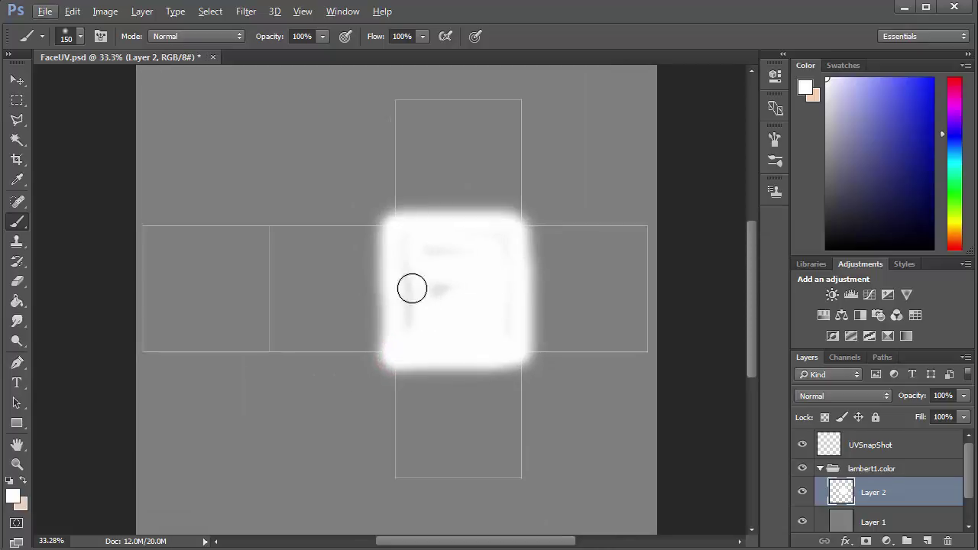
Swap to the peach foreground colour and draw a wide filled ellipse in Pixels mode in the middle of the white square
{"action": "left_click", "coordinate": [23, 479]}
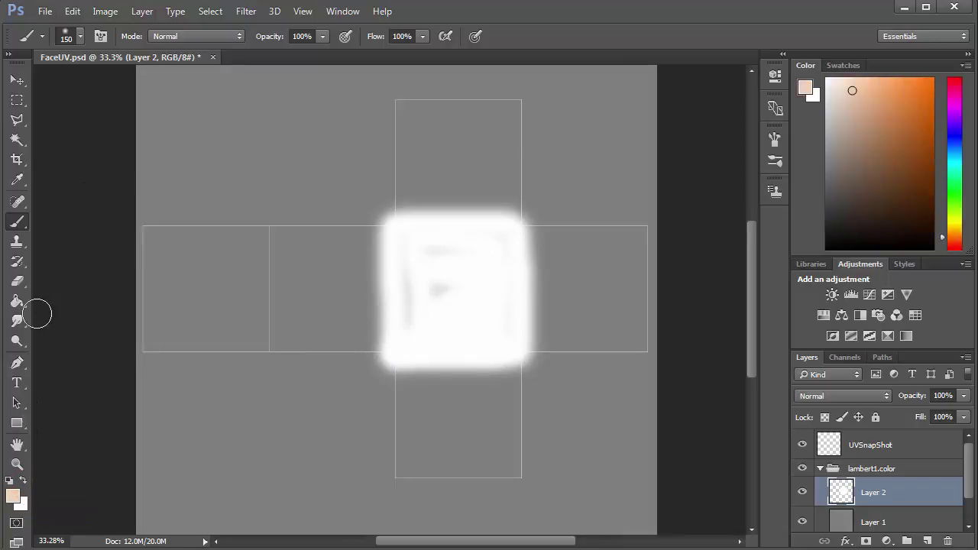
{"action": "left_click", "coordinate": [17, 423]}
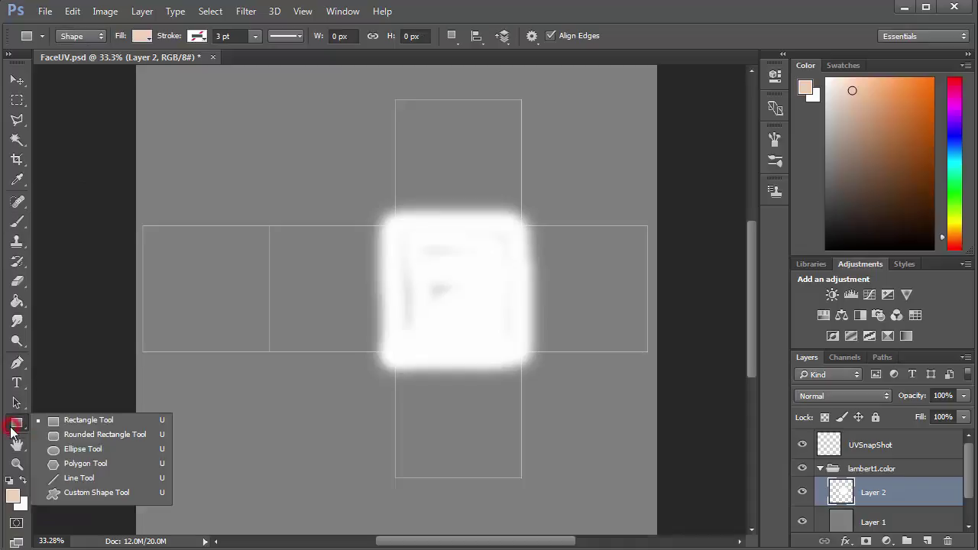
{"action": "left_click", "coordinate": [58, 448]}
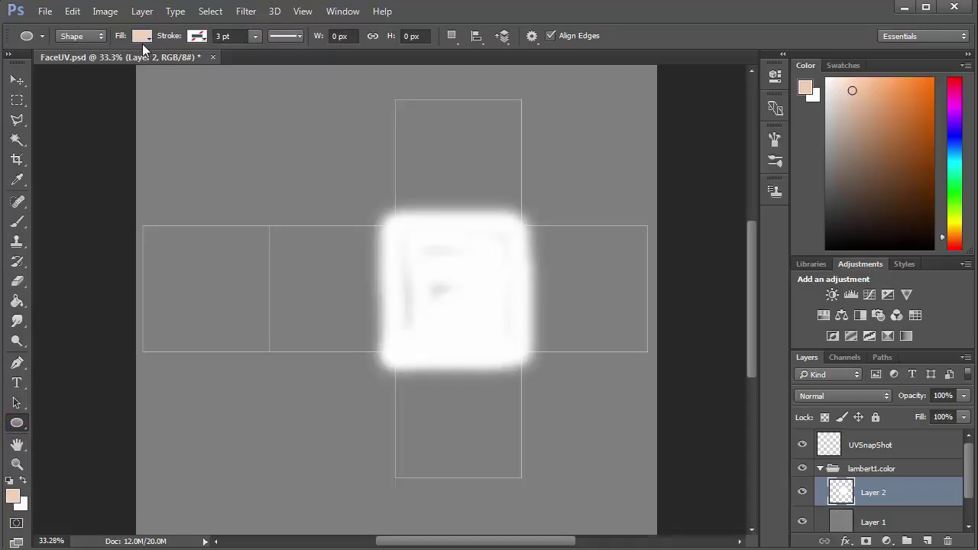
{"action": "left_click", "coordinate": [97, 38]}
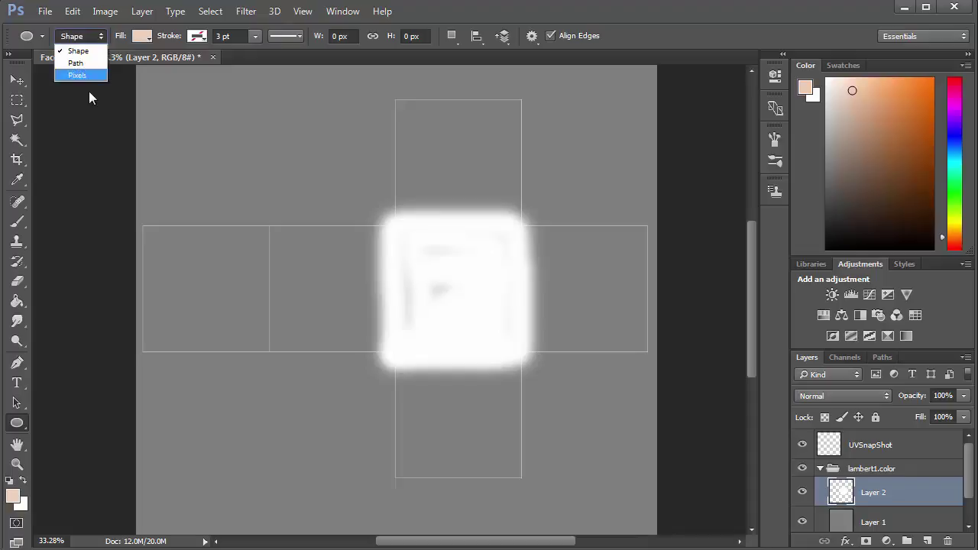
{"action": "left_click", "coordinate": [87, 76]}
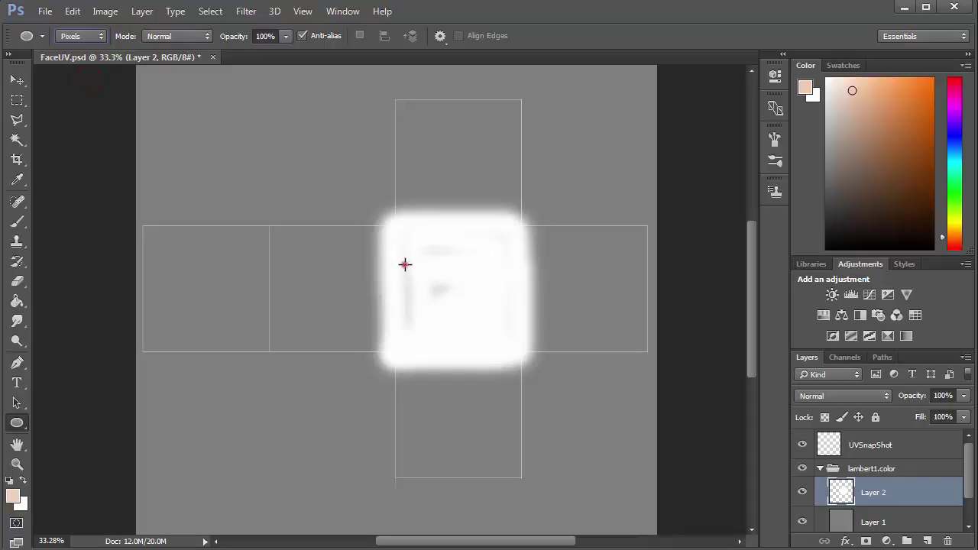
{"action": "left_click_drag", "start_coordinate": [405, 265], "coordinate": [506, 318]}
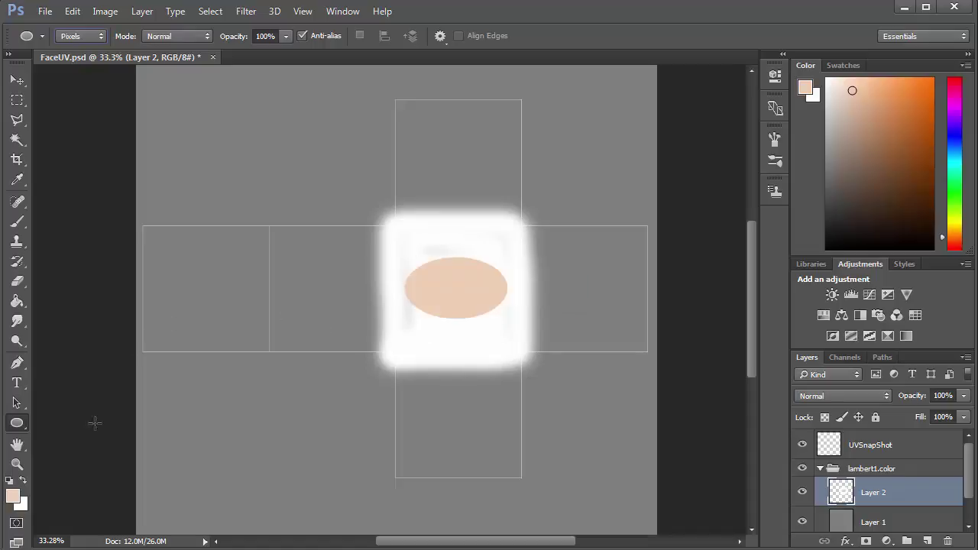
Set the brush to black with about 91% hardness, try it with one dab outside the UV cross, and undo the dab
{"action": "left_click", "coordinate": [16, 221]}
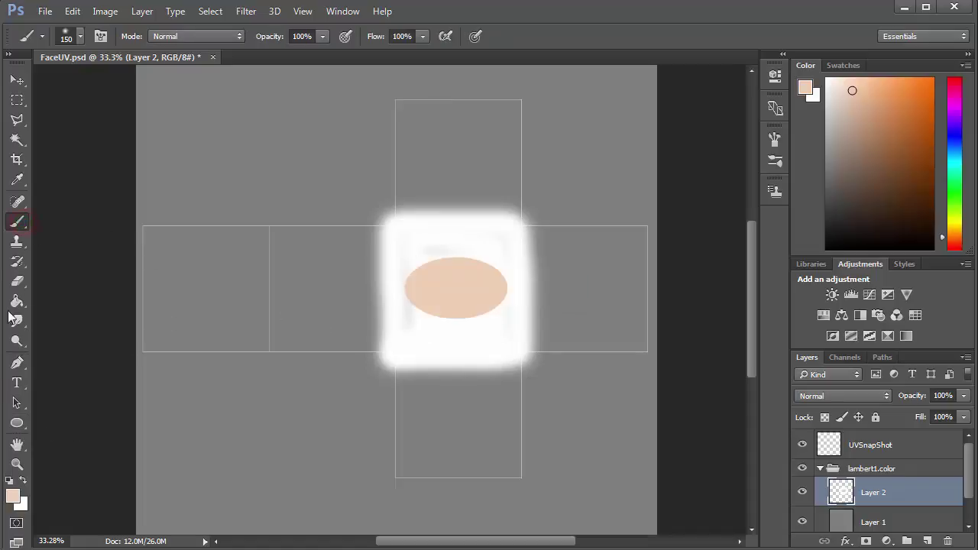
{"action": "key", "text": "d"}
{"action": "right_click", "coordinate": [310, 285]}
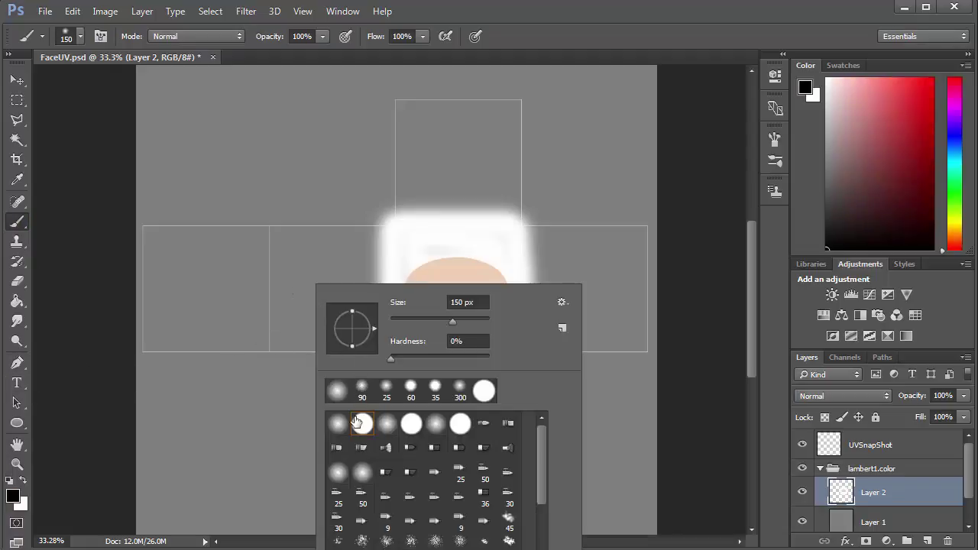
{"action": "left_click_drag", "start_coordinate": [391, 358], "coordinate": [499, 355]}
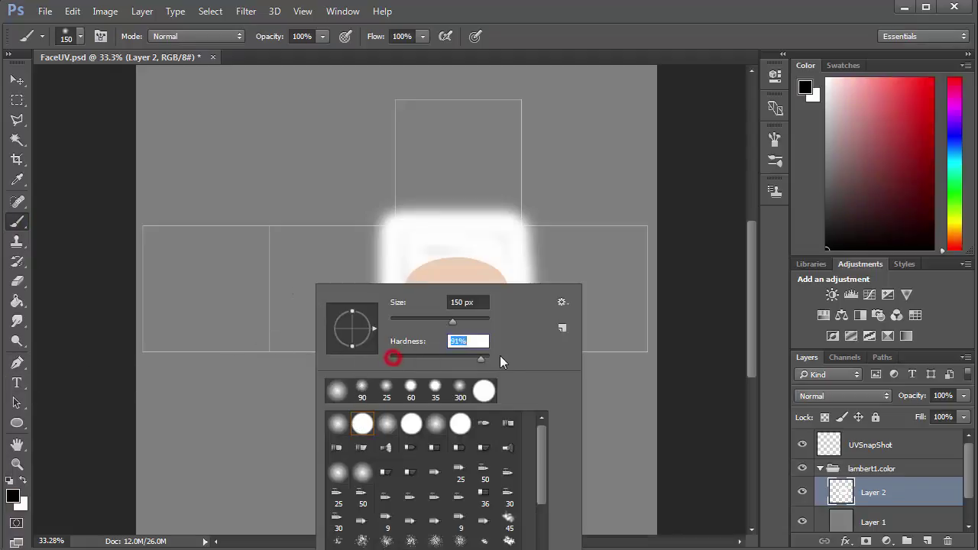
{"action": "left_click", "coordinate": [195, 195]}
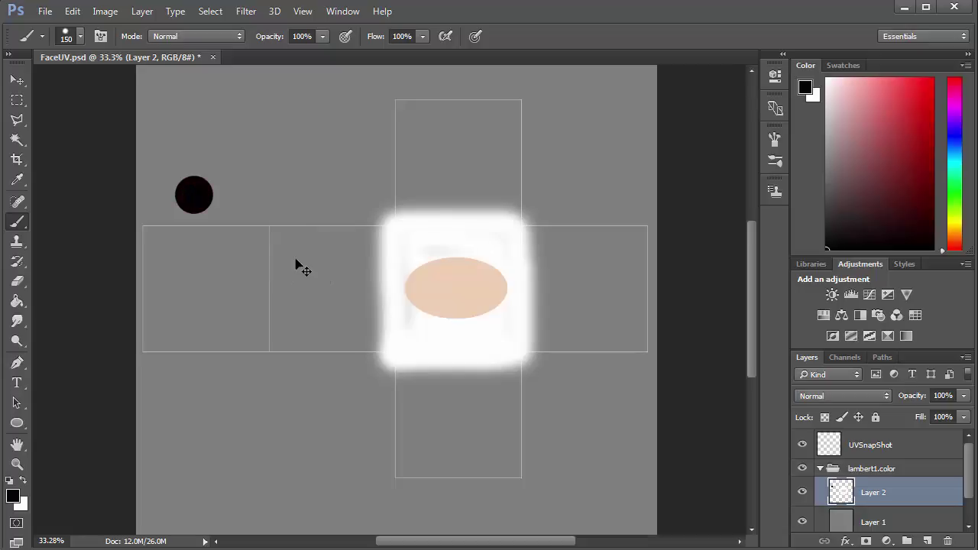
{"action": "key", "text": "ctrl+z"}
Reduce the brush to 35 px and paint two black dot eyes near the sides of the peach ellipse
{"action": "scroll", "coordinate": [428, 285], "scroll_direction": "up", "scroll_amount": 3, "text": "alt"}
{"action": "scroll", "coordinate": [463, 281], "scroll_direction": "up", "scroll_amount": 2, "text": "alt"}
{"action": "key", "text": "bracketleft"}
{"action": "key", "text": "bracketleft"}
{"action": "key", "text": "bracketleft"}
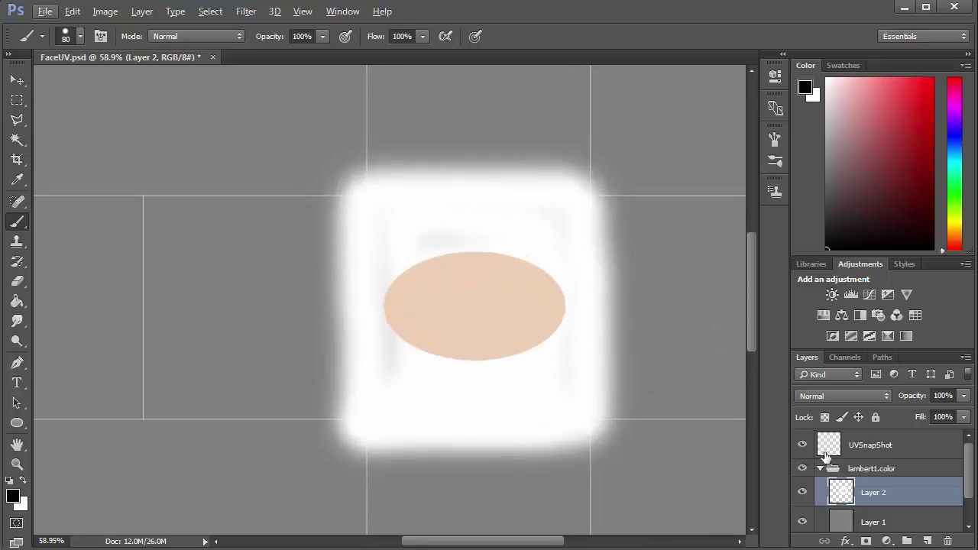
{"action": "key", "text": "bracketleft"}
{"action": "key", "text": "bracketleft"}
{"action": "key", "text": "bracketleft"}
{"action": "key", "text": "bracketleft"}
{"action": "key", "text": "bracketleft"}
{"action": "key", "text": "bracketleft"}
{"action": "left_click", "coordinate": [408, 297]}
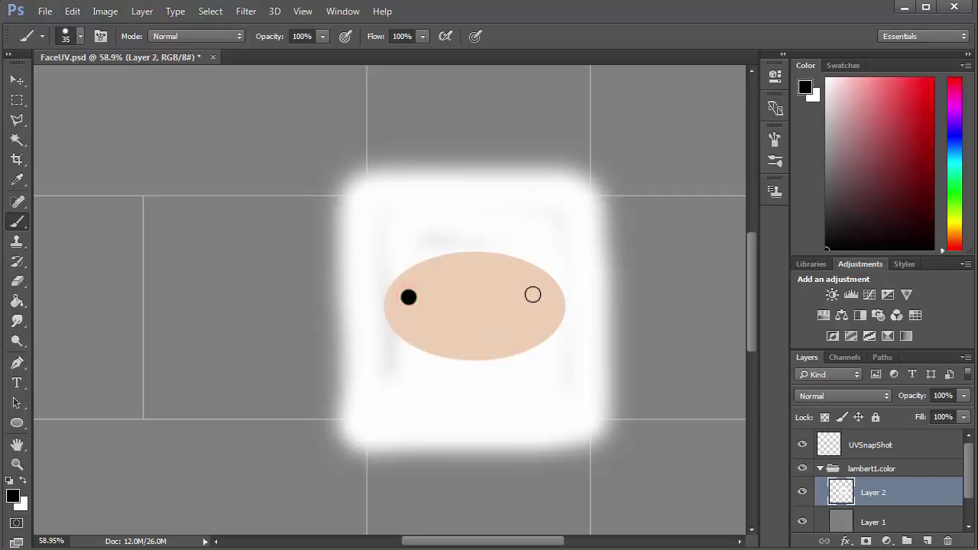
{"action": "left_click", "coordinate": [532, 296]}
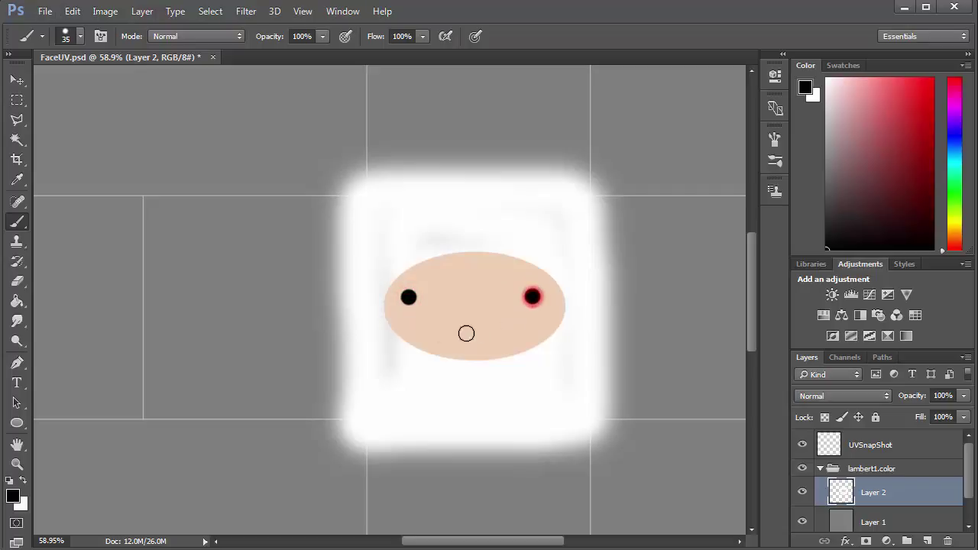
Paint a black smiling mouth below the eyes with a 15 px brush and save FaceUV.psd
{"action": "key", "text": "bracketleft"}
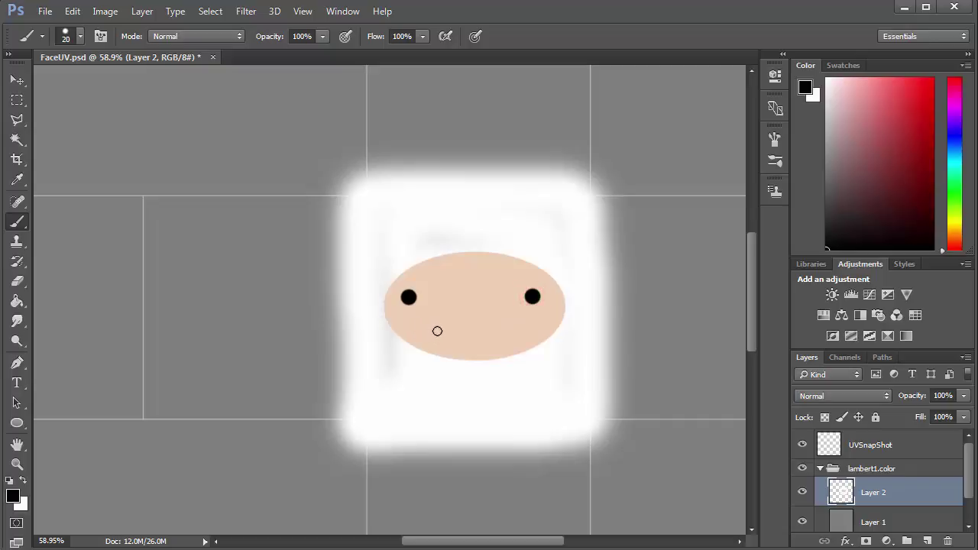
{"action": "mouse_move", "coordinate": [428, 332]}
{"action": "left_mouse_down"}
{"action": "mouse_move", "coordinate": [476, 340]}
{"action": "mouse_move", "coordinate": [520, 328]}
{"action": "left_mouse_up"}
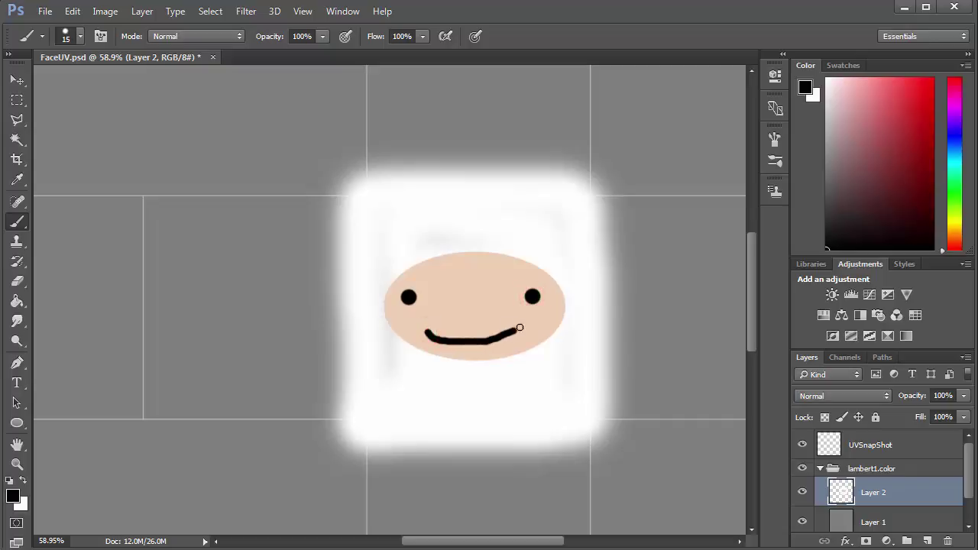
{"action": "scroll", "coordinate": [428, 283], "scroll_direction": "down", "scroll_amount": 2, "text": "alt"}
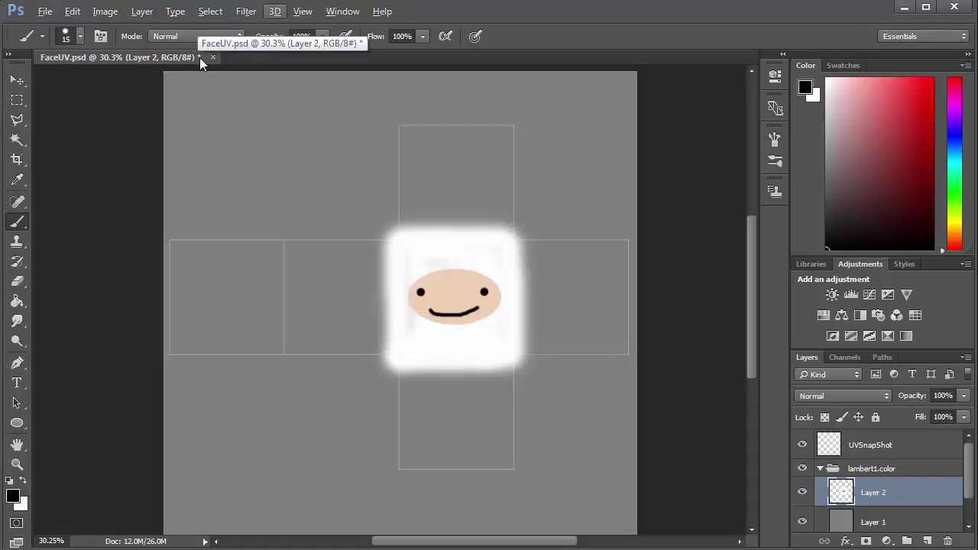
{"action": "key", "text": "ctrl+s"}
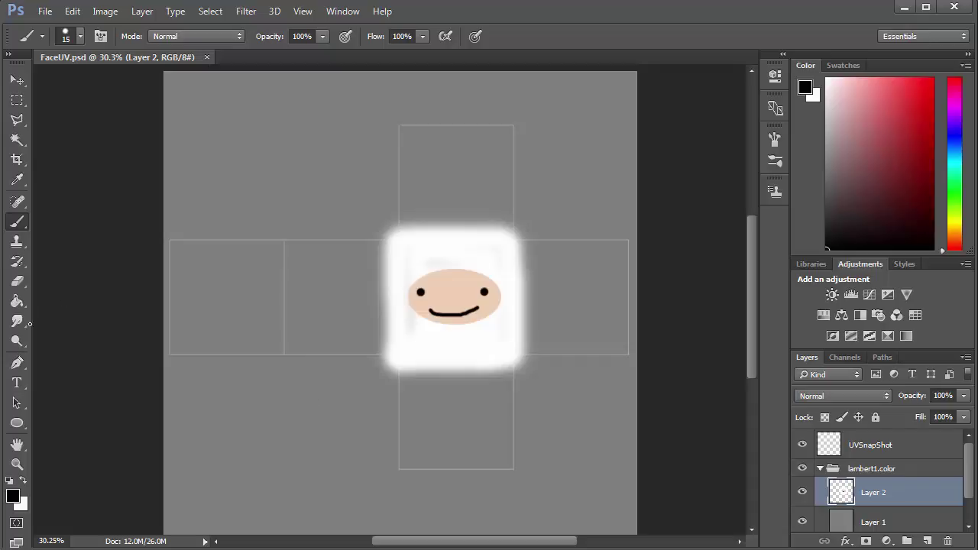
Switch to Maya, select the cube to check the painted texture under its UVs, and return to Photoshop
{"action": "key", "text": "alt+Tab"}
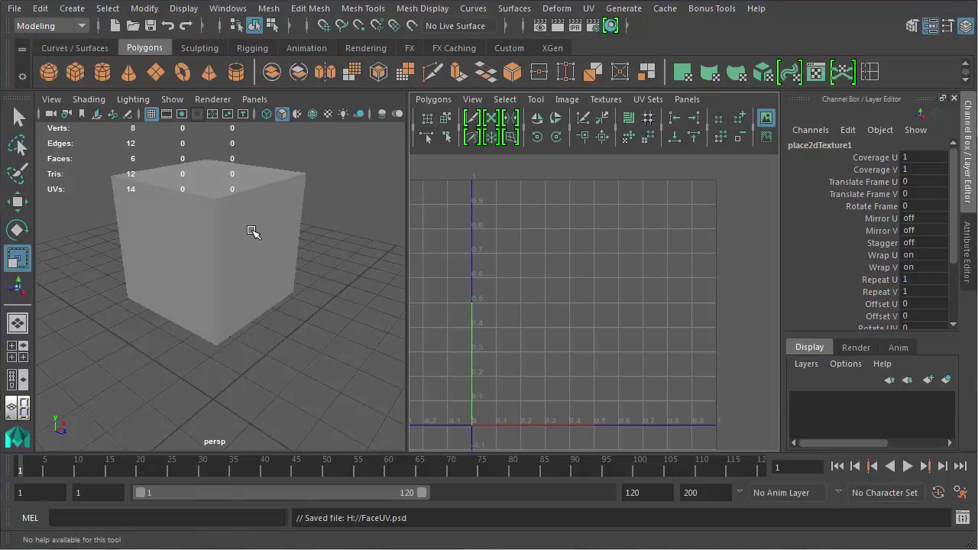
{"action": "scroll", "coordinate": [631, 300], "scroll_direction": "up", "scroll_amount": 3}
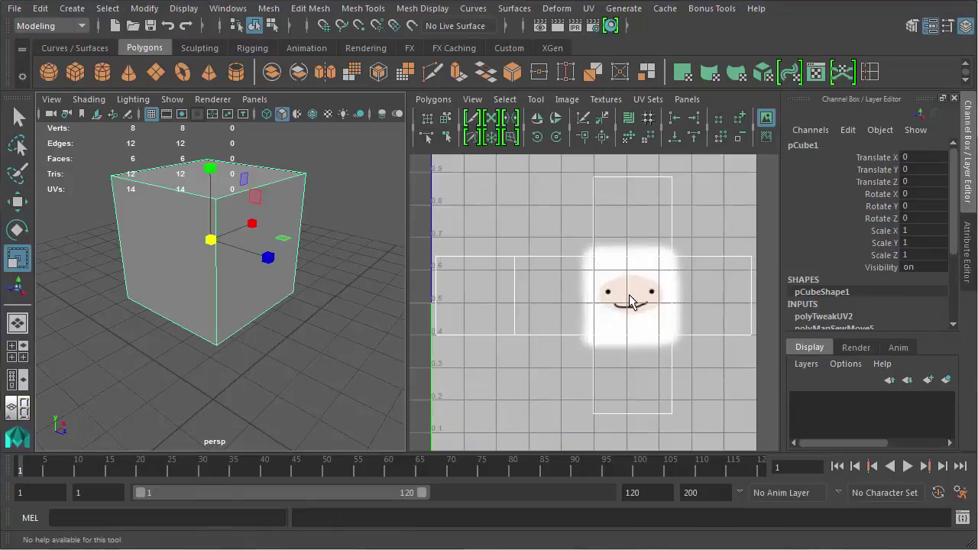
{"action": "key", "text": "alt+Tab"}
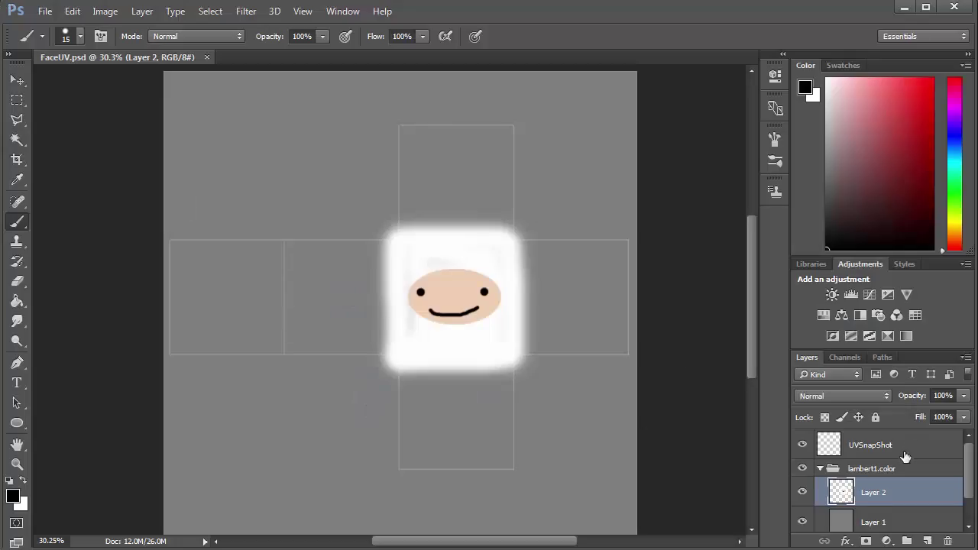
Hide and show Layer 2 again in the lambert1.color group to check what it holds, keeping it the active layer
{"action": "scroll", "coordinate": [905, 456], "scroll_direction": "down", "scroll_amount": 1}
{"action": "left_click", "coordinate": [801, 462]}
{"action": "left_click", "coordinate": [801, 463]}
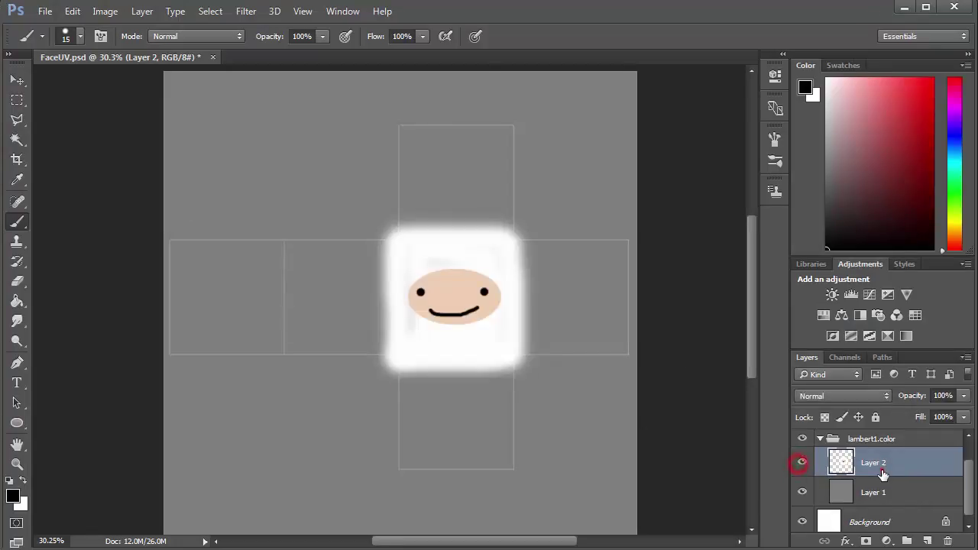
{"action": "left_click", "coordinate": [883, 474]}
{"action": "scroll", "coordinate": [882, 474], "scroll_direction": "up", "scroll_amount": 1}
Switch to Maya, show the whole UV layout, and update the PSD networks for the selected cube
{"action": "key", "text": "alt+Tab"}
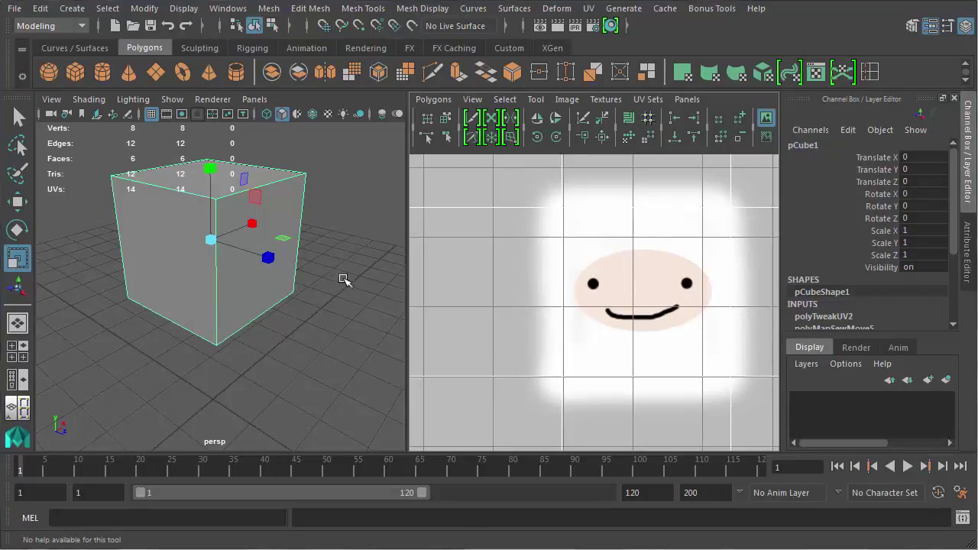
{"action": "left_click_drag", "start_coordinate": [363, 284], "coordinate": [349, 281], "text": "alt"}
{"action": "scroll", "coordinate": [578, 291], "scroll_direction": "down", "scroll_amount": 5}
{"action": "key", "text": "a"}
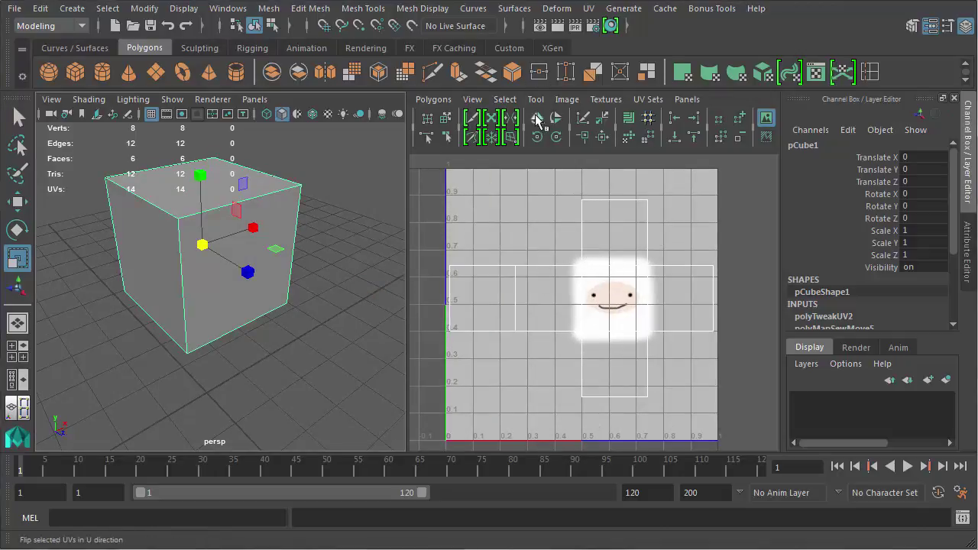
{"action": "left_click", "coordinate": [566, 102]}
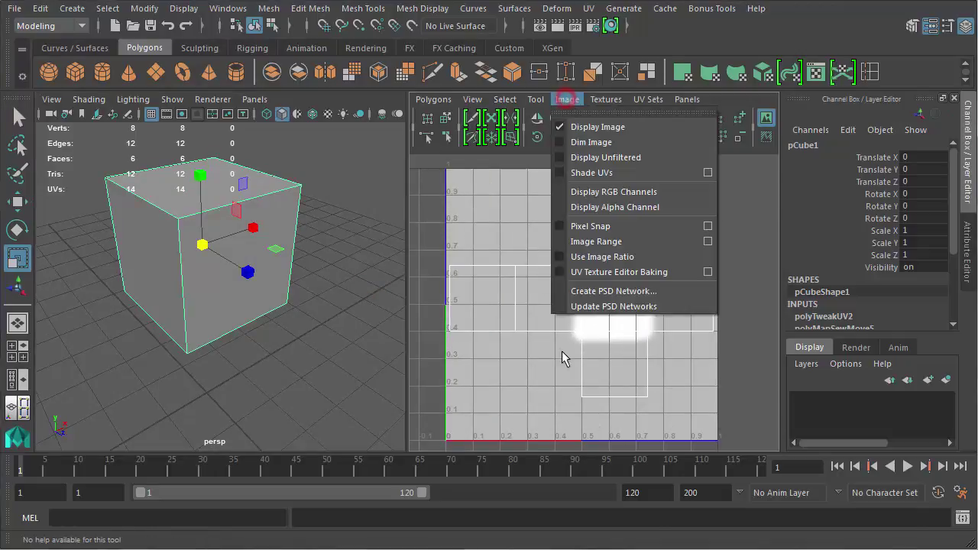
{"action": "left_click", "coordinate": [609, 306]}
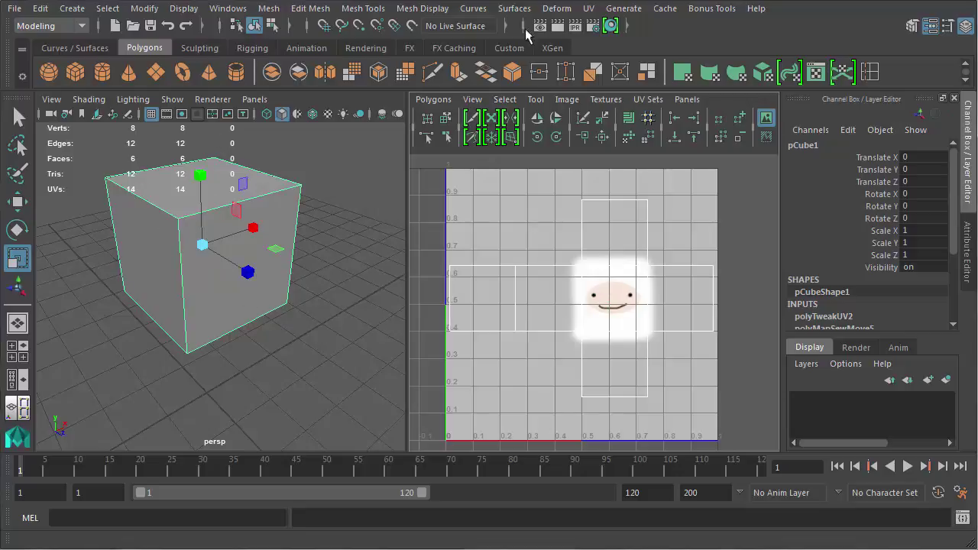
Render the perspective view to check the face on the cube, and turn on textured display in the viewport
{"action": "left_click", "coordinate": [559, 28]}
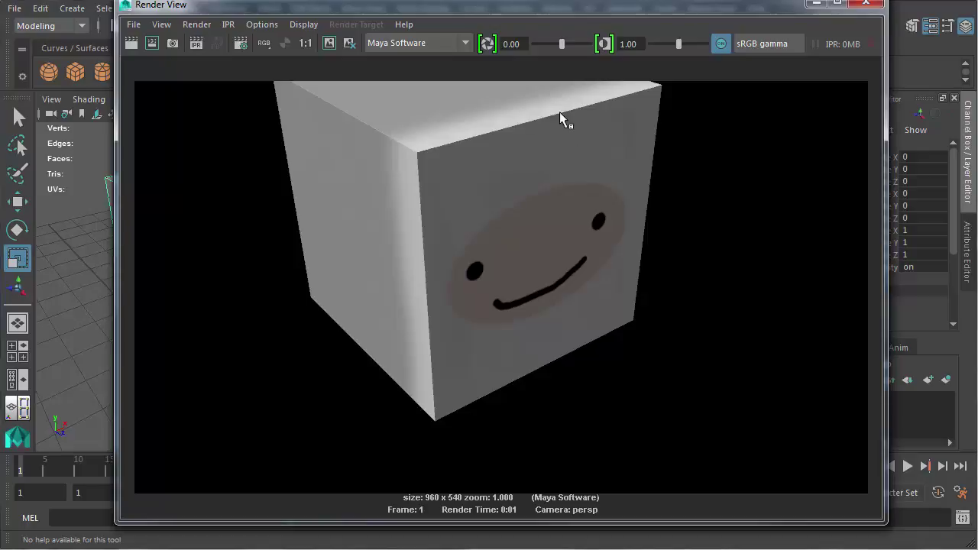
{"action": "left_click", "coordinate": [865, 3]}
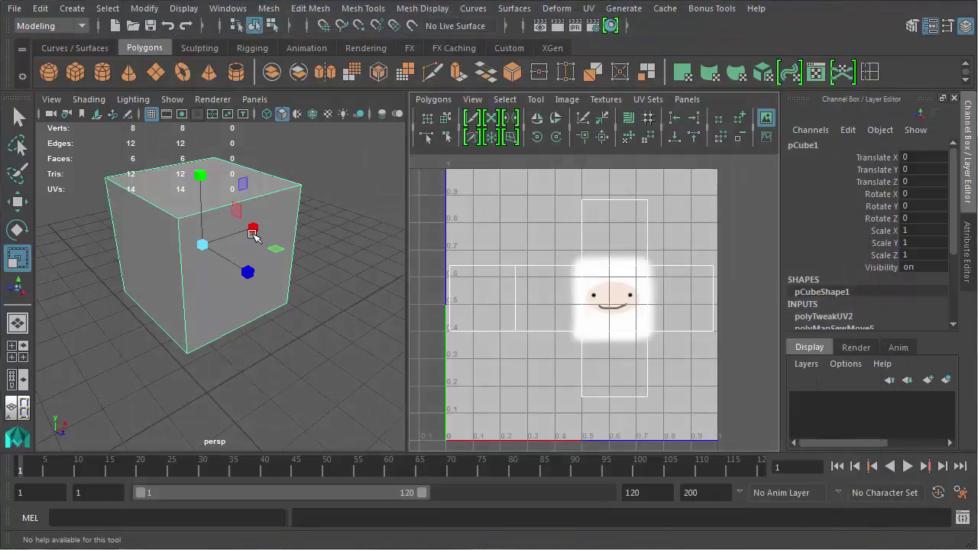
{"action": "key", "text": "6"}
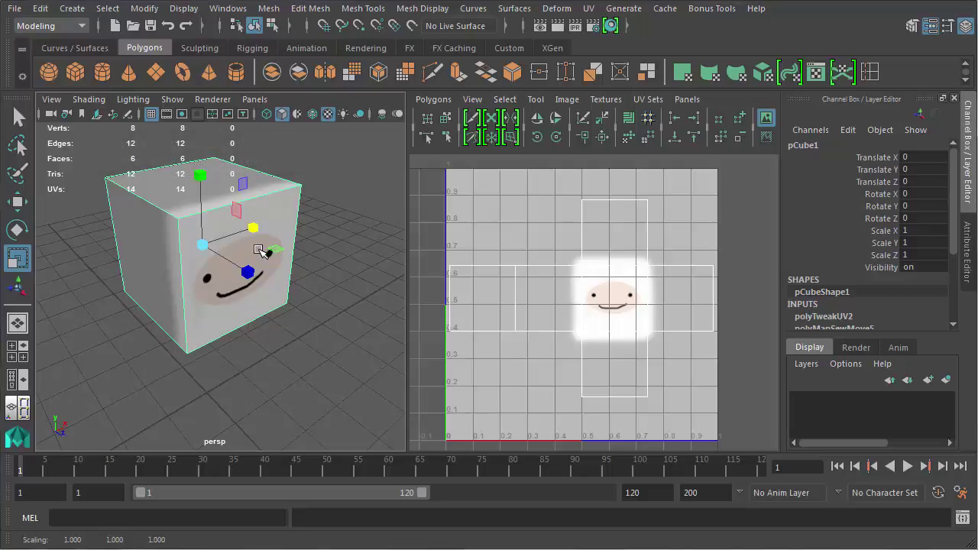
{"action": "left_click_drag", "start_coordinate": [256, 275], "coordinate": [279, 304], "text": "alt"}
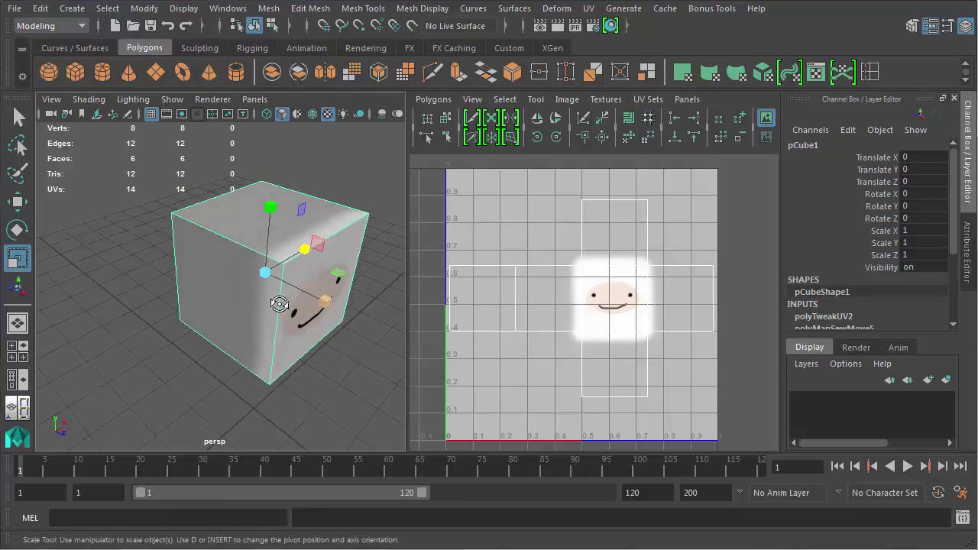
Switch to Photoshop and paint the remaining squares of the UV cross white on Layer 2, using a 150 to 200 px brush
{"action": "key", "text": "alt+Tab"}
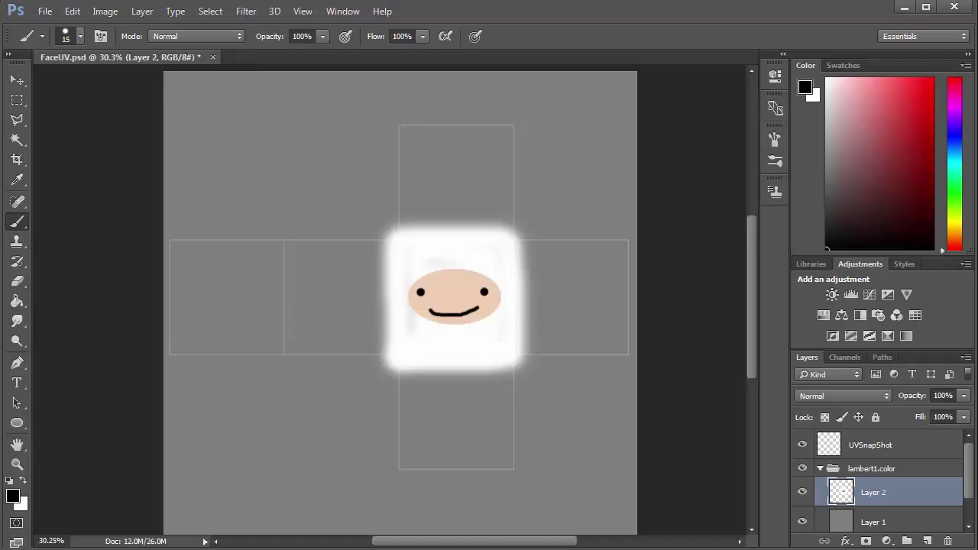
{"action": "key", "text": "x"}
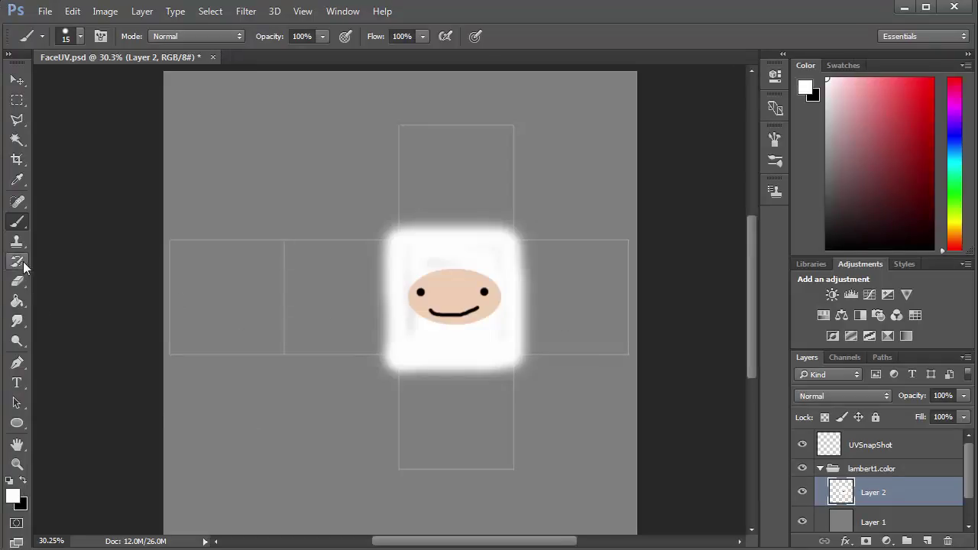
{"action": "key", "text": "bracketright"}
{"action": "key", "text": "bracketright"}
{"action": "key", "text": "bracketright"}
{"action": "key", "text": "bracketright"}
{"action": "key", "text": "bracketright"}
{"action": "key", "text": "bracketright"}
{"action": "key", "text": "bracketright"}
{"action": "key", "text": "bracketright"}
{"action": "key", "text": "bracketright"}
{"action": "key", "text": "bracketright"}
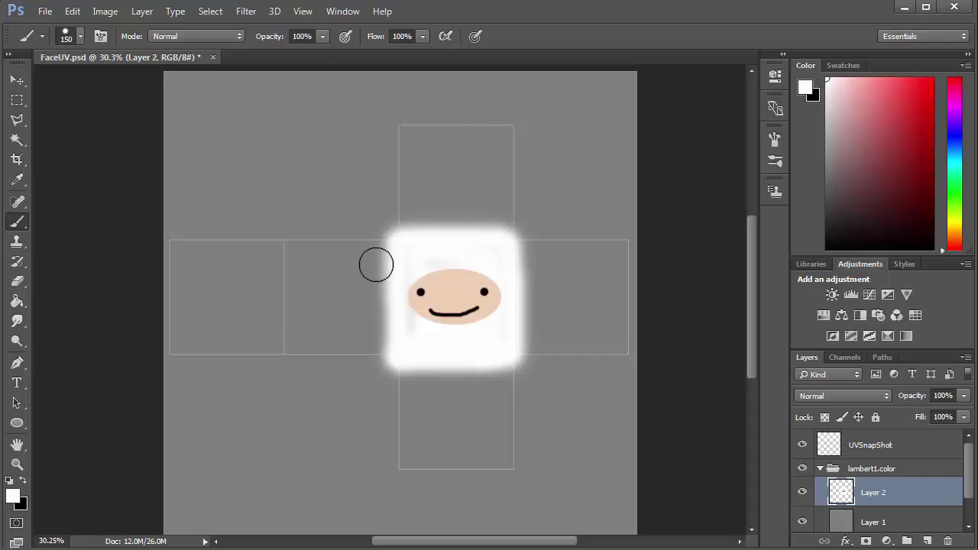
{"action": "left_click_drag", "start_coordinate": [379, 251], "coordinate": [380, 312]}
{"action": "mouse_move", "coordinate": [361, 354]}
{"action": "left_mouse_down"}
{"action": "mouse_move", "coordinate": [180, 357]}
{"action": "mouse_move", "coordinate": [183, 238]}
{"action": "mouse_move", "coordinate": [363, 240]}
{"action": "mouse_move", "coordinate": [364, 330]}
{"action": "mouse_move", "coordinate": [333, 277]}
{"action": "mouse_move", "coordinate": [308, 346]}
{"action": "mouse_move", "coordinate": [298, 262]}
{"action": "mouse_move", "coordinate": [262, 272]}
{"action": "mouse_move", "coordinate": [239, 320]}
{"action": "mouse_move", "coordinate": [205, 303]}
{"action": "mouse_move", "coordinate": [223, 334]}
{"action": "left_mouse_up"}
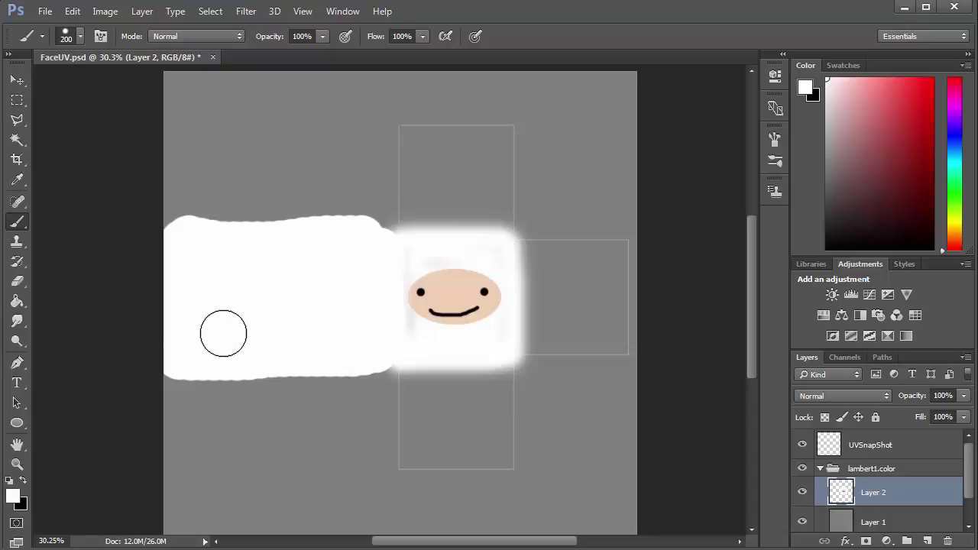
{"action": "mouse_move", "coordinate": [402, 231]}
{"action": "left_mouse_down"}
{"action": "mouse_move", "coordinate": [399, 123]}
{"action": "mouse_move", "coordinate": [520, 127]}
{"action": "mouse_move", "coordinate": [529, 211]}
{"action": "mouse_move", "coordinate": [520, 238]}
{"action": "mouse_move", "coordinate": [497, 181]}
{"action": "mouse_move", "coordinate": [487, 229]}
{"action": "mouse_move", "coordinate": [475, 142]}
{"action": "mouse_move", "coordinate": [440, 153]}
{"action": "mouse_move", "coordinate": [439, 212]}
{"action": "mouse_move", "coordinate": [446, 178]}
{"action": "mouse_move", "coordinate": [450, 215]}
{"action": "mouse_move", "coordinate": [532, 246]}
{"action": "mouse_move", "coordinate": [622, 248]}
{"action": "mouse_move", "coordinate": [625, 364]}
{"action": "mouse_move", "coordinate": [505, 349]}
{"action": "mouse_move", "coordinate": [524, 292]}
{"action": "mouse_move", "coordinate": [539, 281]}
{"action": "mouse_move", "coordinate": [593, 313]}
{"action": "mouse_move", "coordinate": [583, 312]}
{"action": "mouse_move", "coordinate": [595, 269]}
{"action": "mouse_move", "coordinate": [556, 320]}
{"action": "mouse_move", "coordinate": [513, 345]}
{"action": "mouse_move", "coordinate": [499, 469]}
{"action": "mouse_move", "coordinate": [441, 454]}
{"action": "mouse_move", "coordinate": [407, 459]}
{"action": "mouse_move", "coordinate": [397, 380]}
{"action": "mouse_move", "coordinate": [476, 375]}
{"action": "mouse_move", "coordinate": [420, 407]}
{"action": "mouse_move", "coordinate": [478, 403]}
{"action": "left_mouse_up"}
Delete the grey Layer 1 from the lambert1.color group and undo the deletion
{"action": "scroll", "coordinate": [894, 520], "scroll_direction": "down", "scroll_amount": 1}
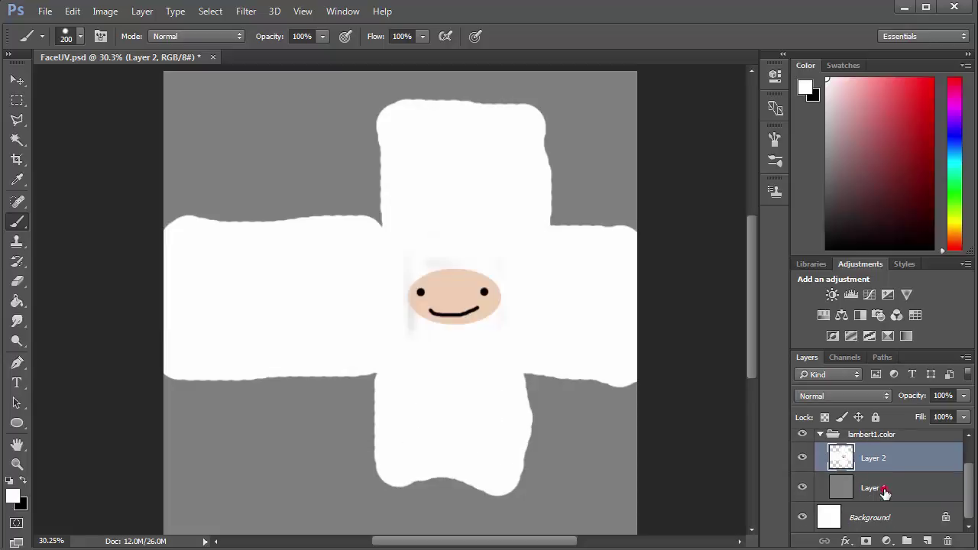
{"action": "left_click", "coordinate": [884, 489]}
{"action": "left_click", "coordinate": [948, 540]}
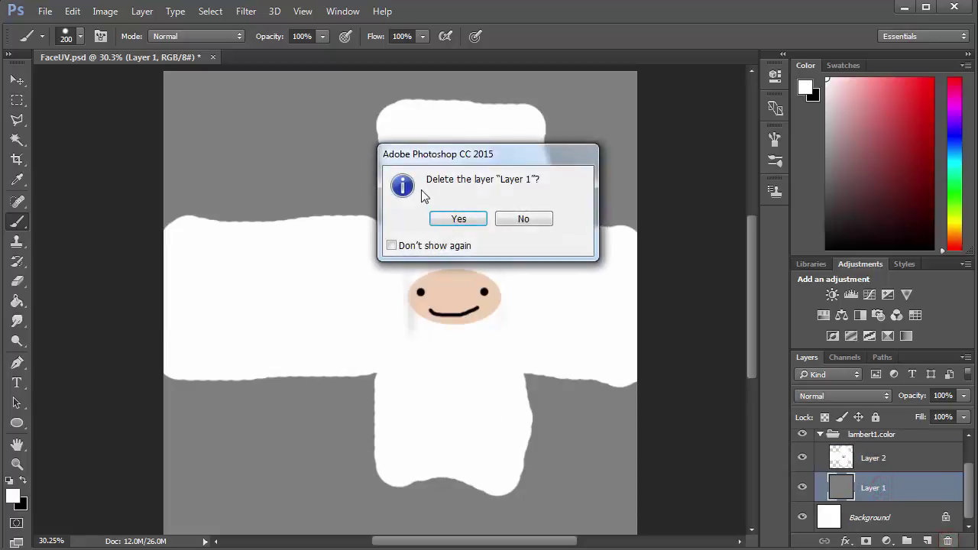
{"action": "left_click", "coordinate": [446, 218]}
{"action": "key", "text": "ctrl+z"}
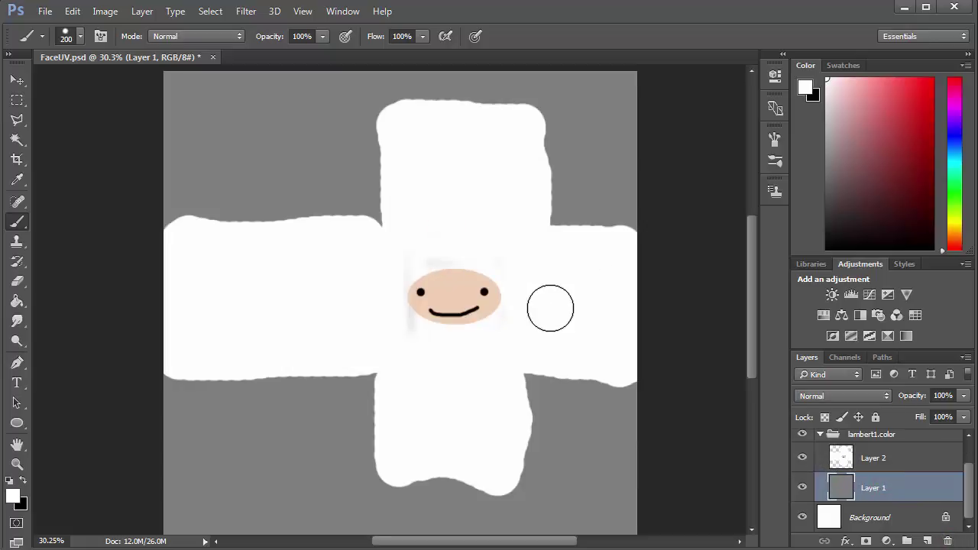
Save FaceUV.psd, switch to Maya, and update the PSD networks to reload the cube's texture
{"action": "key", "text": "ctrl+s"}
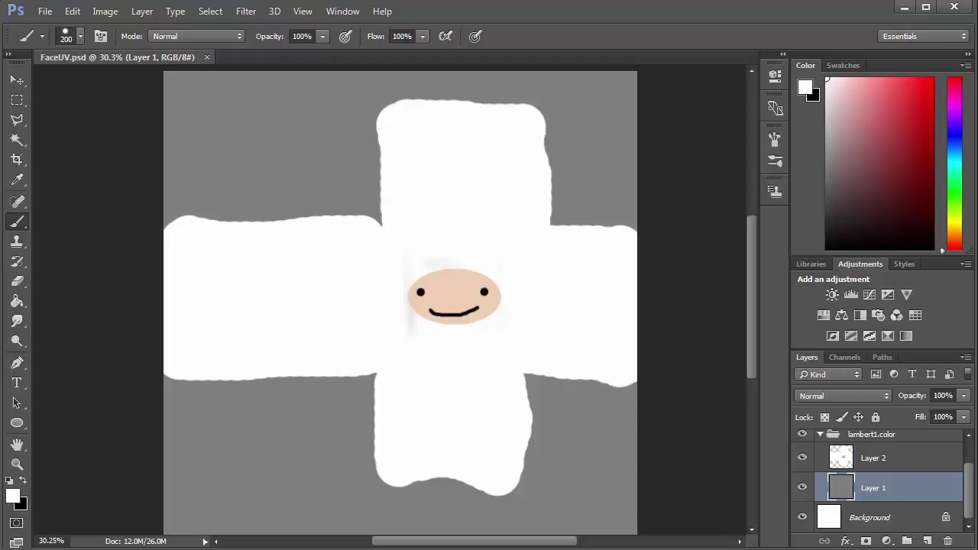
{"action": "key", "text": "alt+Tab"}
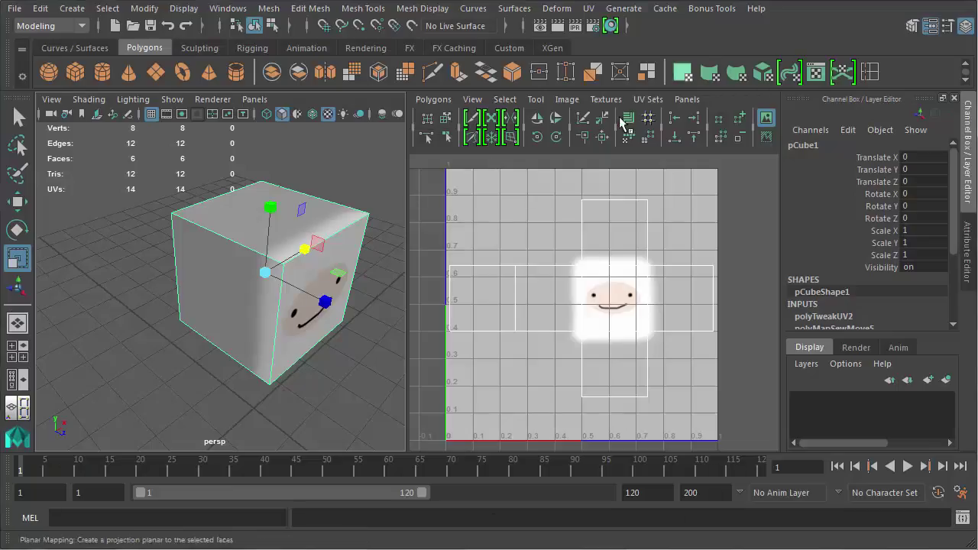
{"action": "left_click", "coordinate": [567, 99]}
{"action": "left_click", "coordinate": [590, 307]}
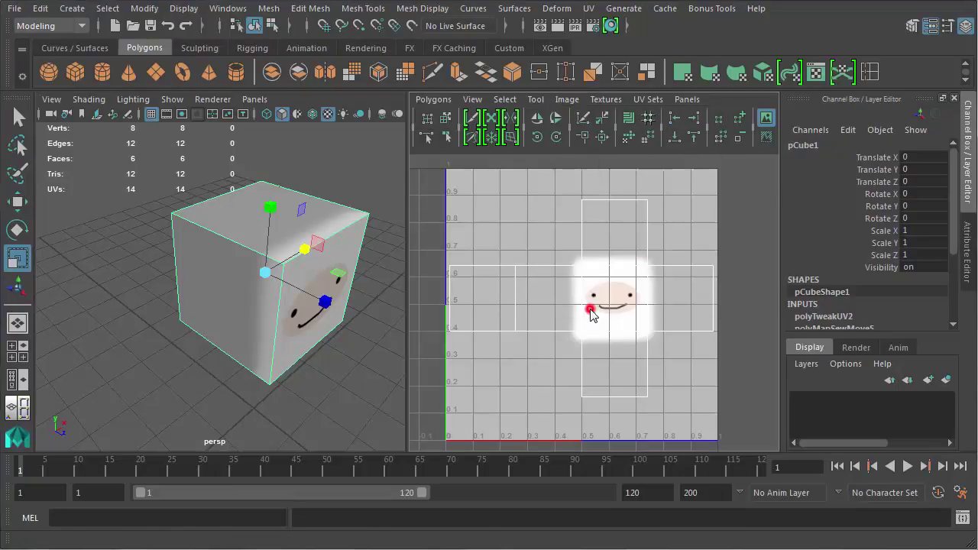
{"action": "left_click_drag", "start_coordinate": [331, 331], "coordinate": [273, 321], "text": "alt"}
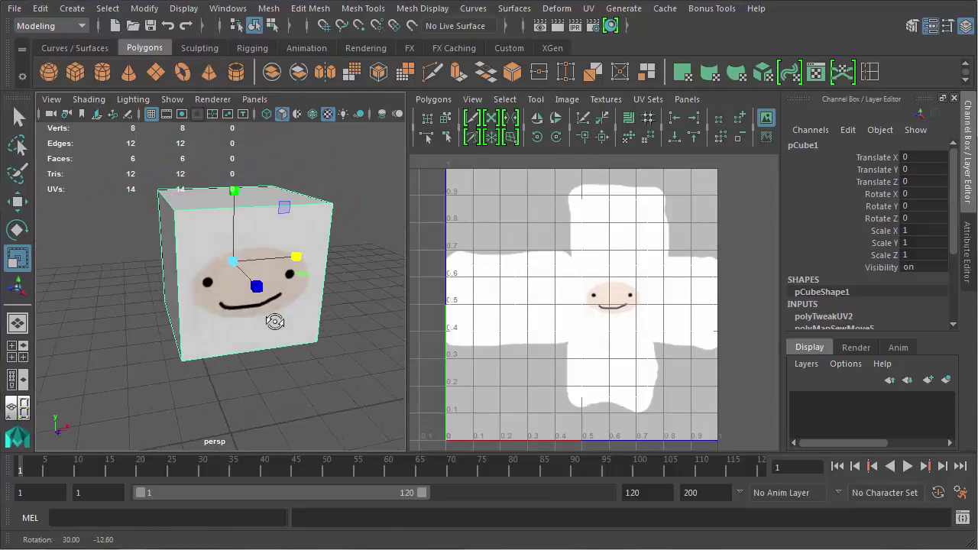
Raise the face cube above the grid to a Translate Y of about 3.946
{"action": "scroll", "coordinate": [278, 324], "scroll_direction": "down", "scroll_amount": 3}
{"action": "scroll", "coordinate": [279, 327], "scroll_direction": "down", "scroll_amount": 2}
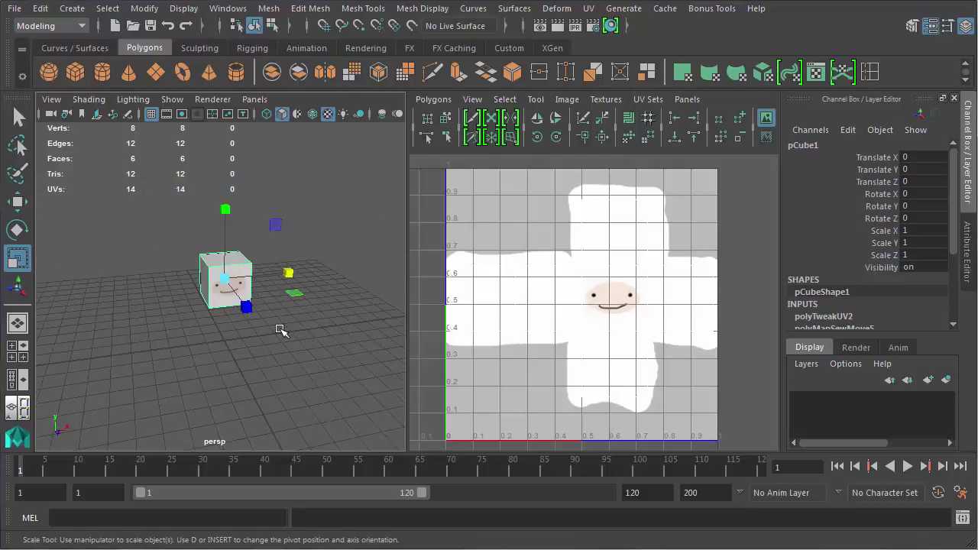
{"action": "key", "text": "w"}
{"action": "left_click_drag", "start_coordinate": [228, 262], "coordinate": [228, 184]}
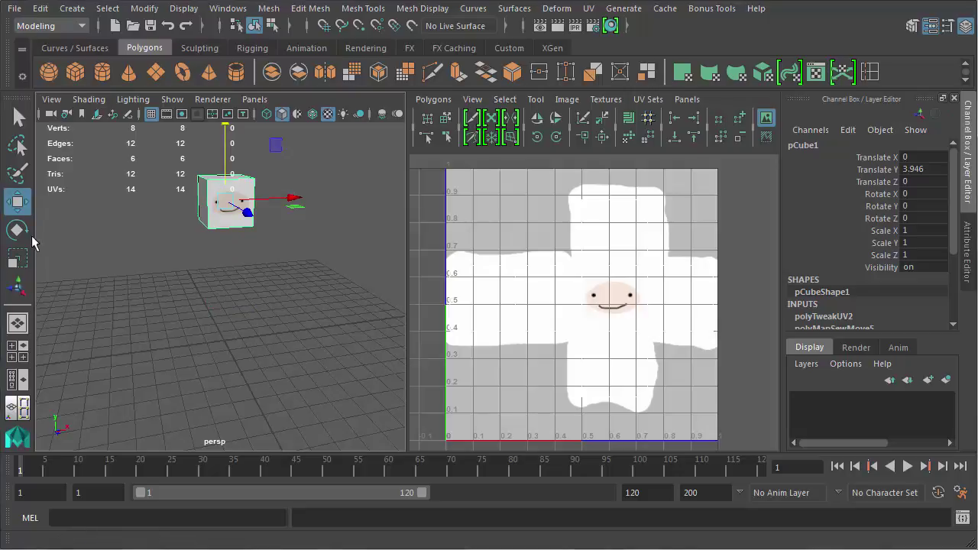
Create a second polygon cube at the origin and scale it uniformly to about 2.461
{"action": "left_click", "coordinate": [75, 72]}
{"action": "key", "text": "e"}
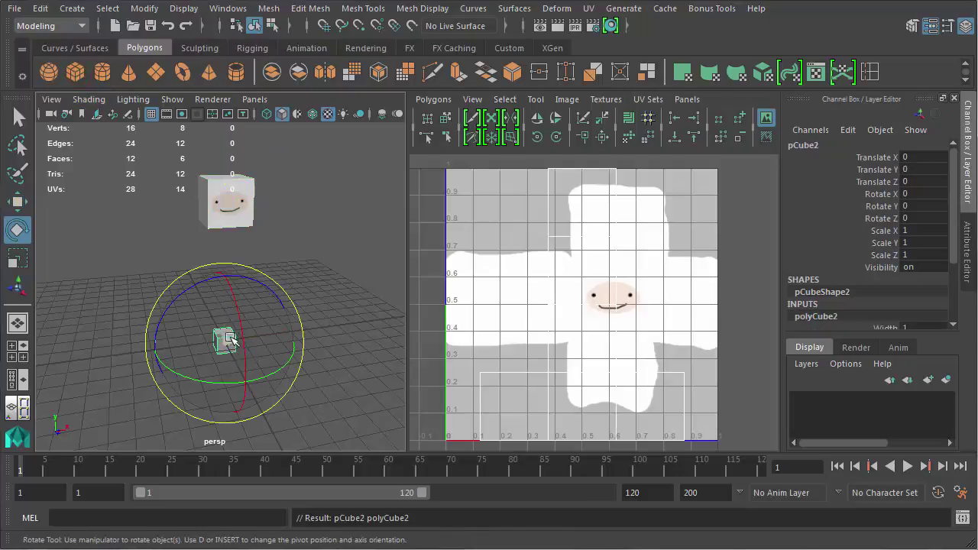
{"action": "key", "text": "r"}
{"action": "left_click_drag", "start_coordinate": [224, 341], "coordinate": [240, 319]}
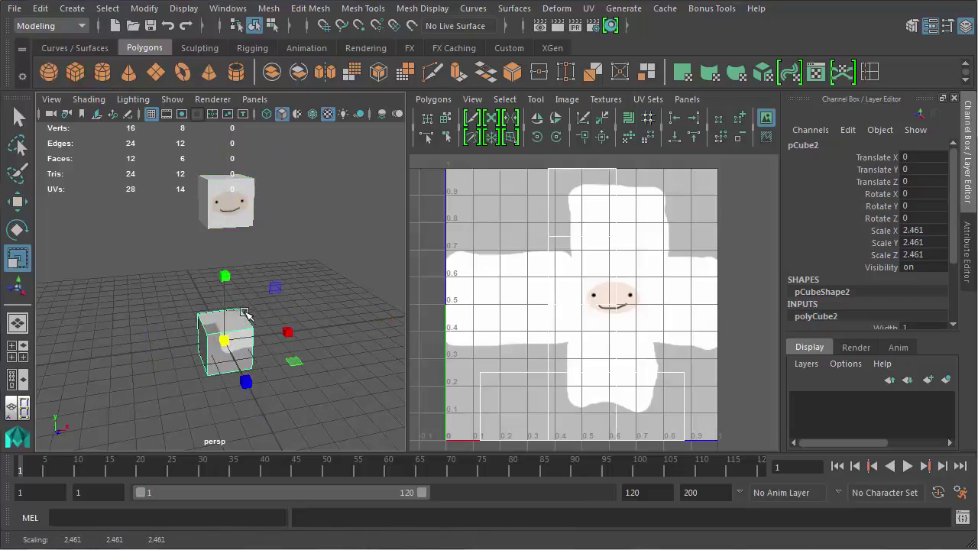
Stretch the second cube vertically to a Scale Y of about 7.072 and raise it to a Translate Y of about 1.706
{"action": "key", "text": "w"}
{"action": "key", "text": "e"}
{"action": "key", "text": "r"}
{"action": "left_click_drag", "start_coordinate": [226, 279], "coordinate": [225, 233]}
{"action": "key", "text": "w"}
{"action": "left_click_drag", "start_coordinate": [222, 300], "coordinate": [183, 359]}
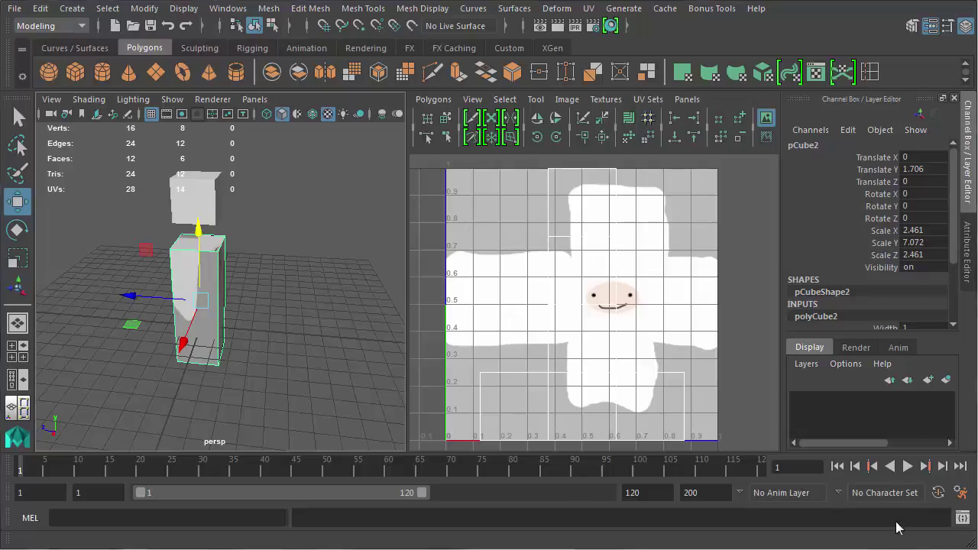
Use the Hypershade/Persp layout to create a new Lambert material, assign it to the tall body cube, and reselect that cube
{"action": "mouse_move", "coordinate": [278, 343]}
{"action": "left_mouse_down", "text": "alt"}
{"action": "mouse_move", "coordinate": [334, 363]}
{"action": "mouse_move", "coordinate": [269, 334]}
{"action": "left_mouse_up", "text": "alt"}
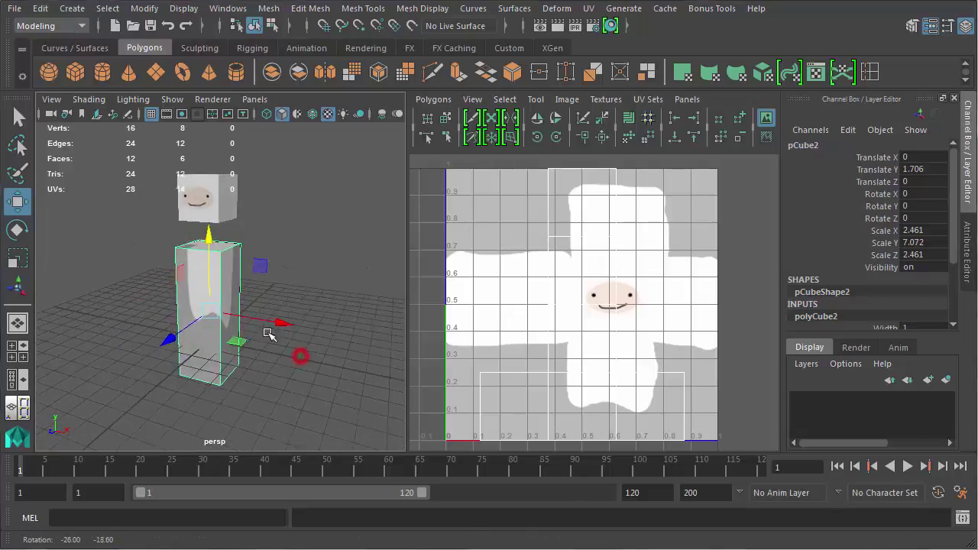
{"action": "right_click", "coordinate": [20, 367]}
{"action": "left_click", "coordinate": [60, 468]}
{"action": "right_click", "coordinate": [10, 356]}
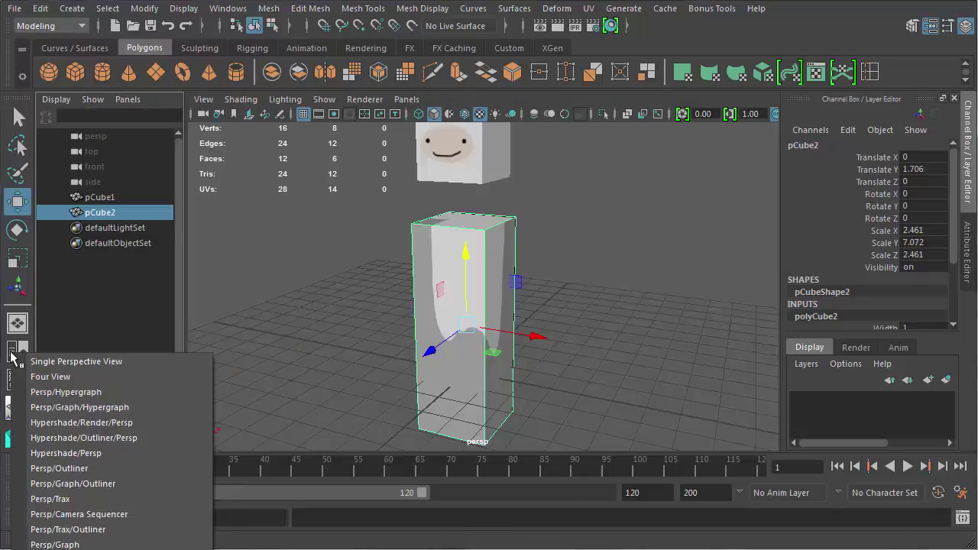
{"action": "left_click", "coordinate": [78, 452]}
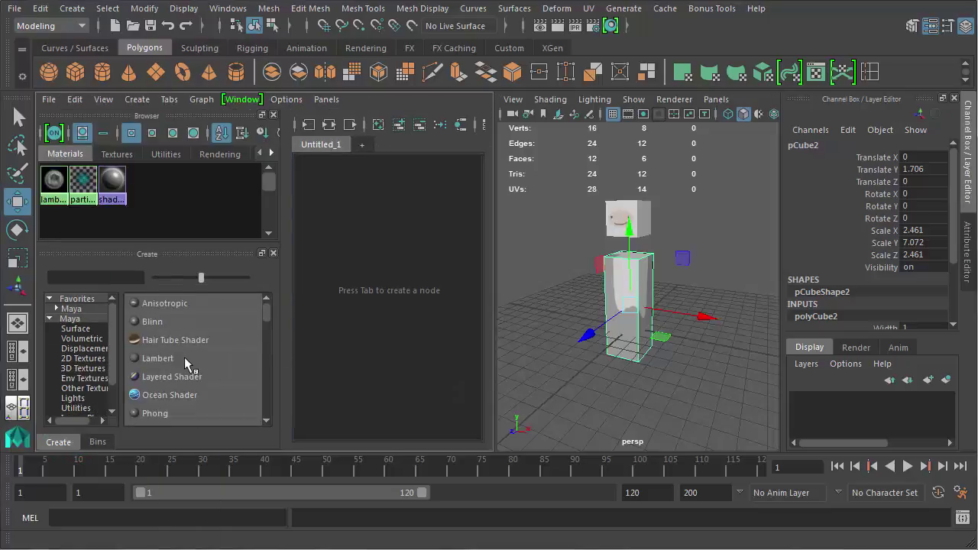
{"action": "left_click", "coordinate": [184, 357]}
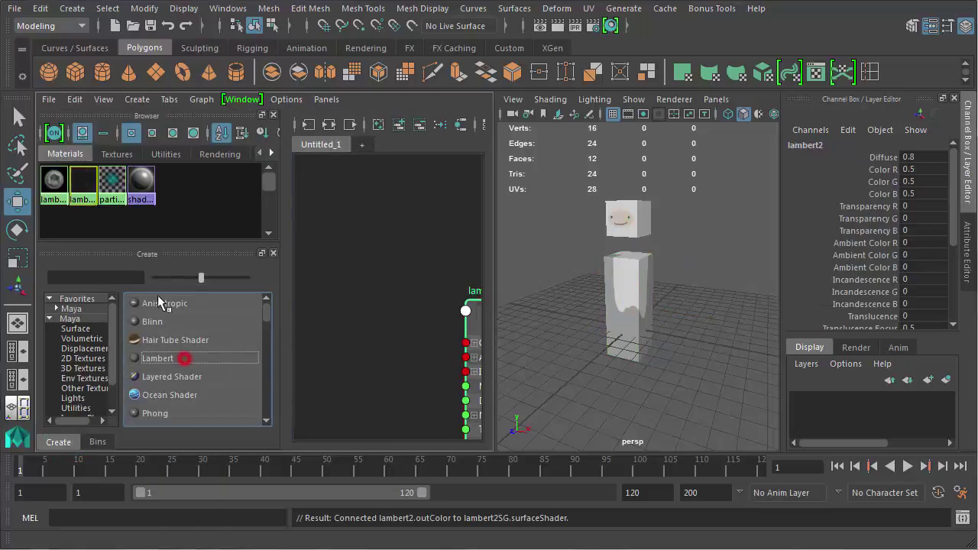
{"action": "middle_click_drag", "start_coordinate": [83, 179], "coordinate": [620, 304]}
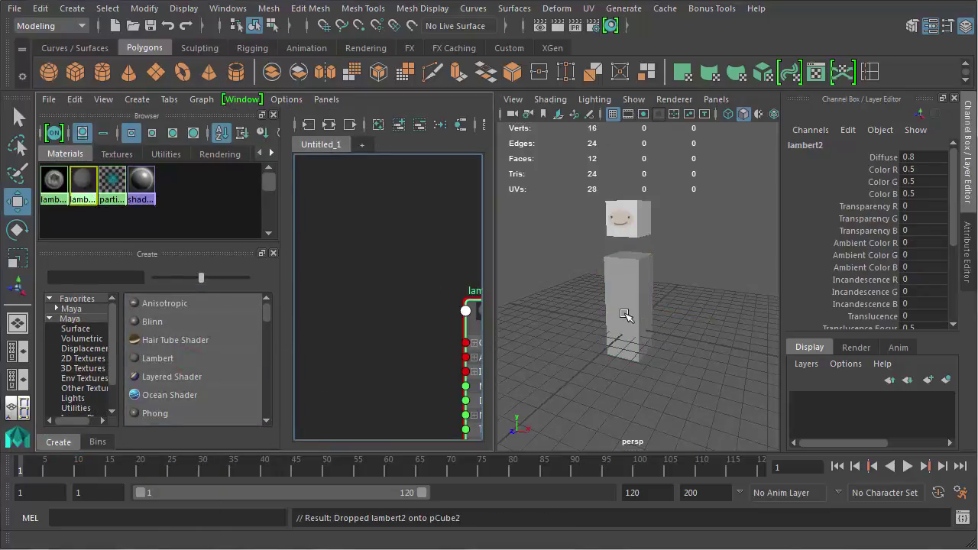
{"action": "left_click", "coordinate": [627, 290]}
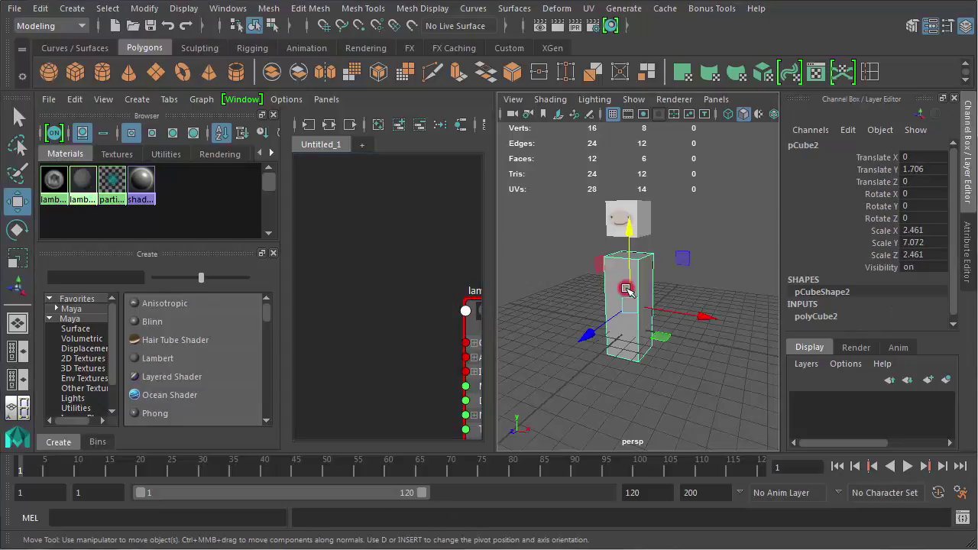
Return to the single perspective view and freeze the body cube's transformations
{"action": "left_click", "coordinate": [17, 323]}
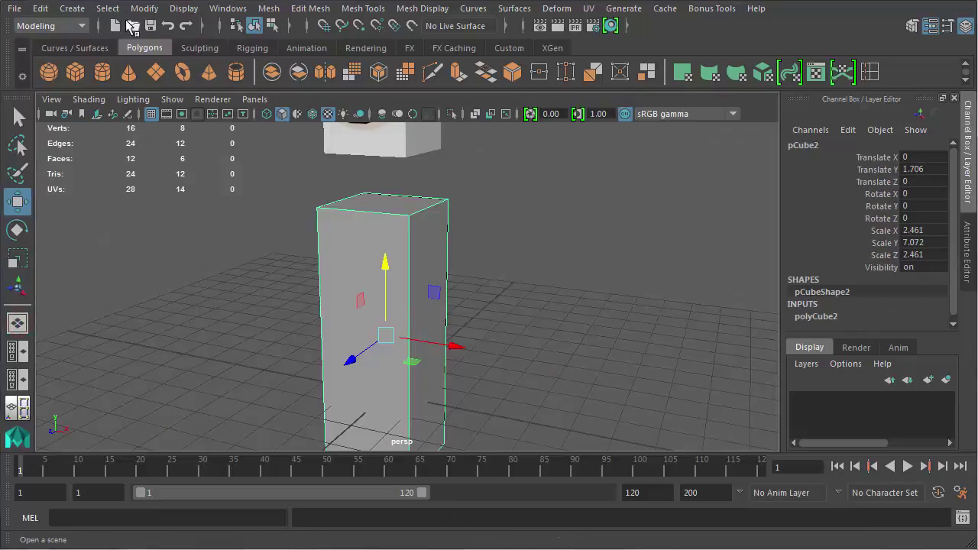
{"action": "left_click", "coordinate": [144, 9]}
{"action": "left_click", "coordinate": [184, 78]}
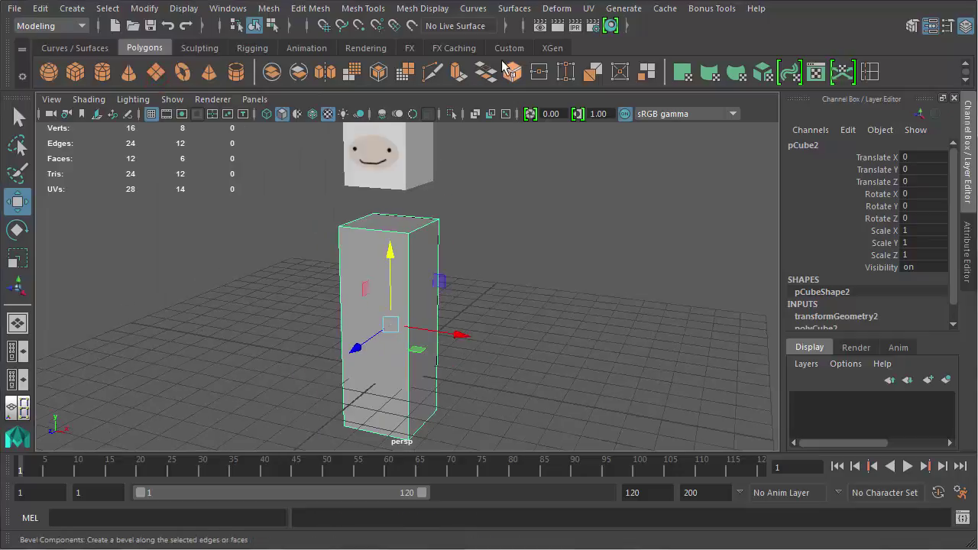
Open the Persp/UV Editor layout and apply automatic UV mapping to the body cube
{"action": "right_click", "coordinate": [18, 409]}
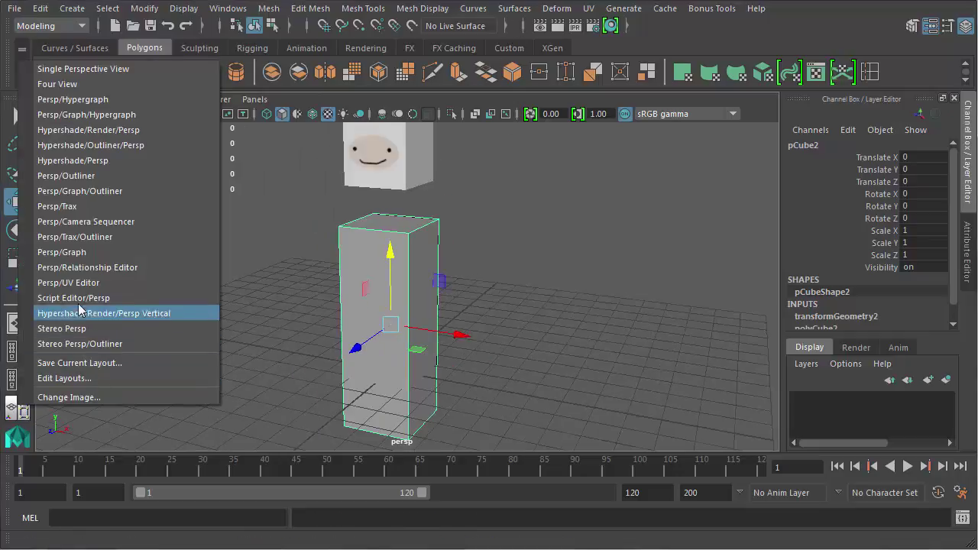
{"action": "left_click", "coordinate": [92, 284]}
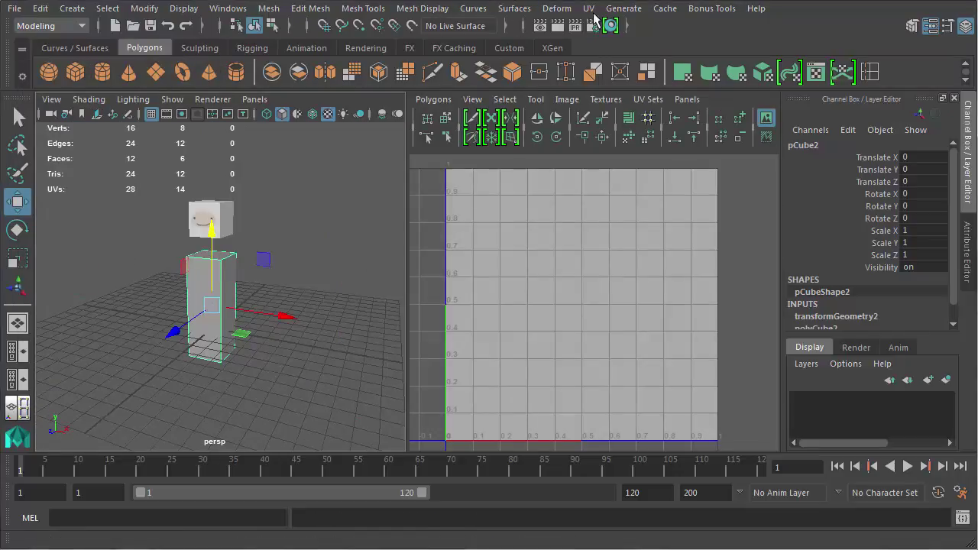
{"action": "left_click", "coordinate": [588, 8]}
{"action": "left_click", "coordinate": [626, 108]}
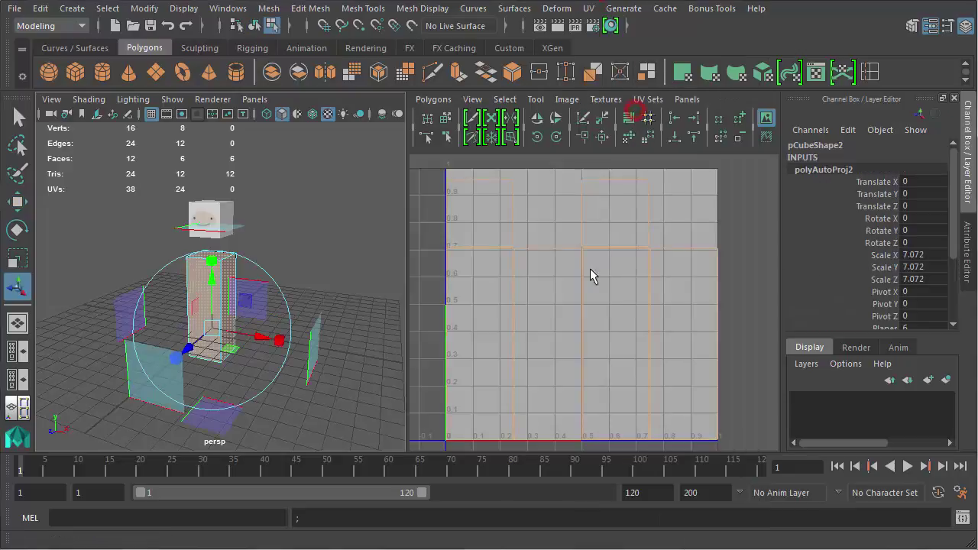